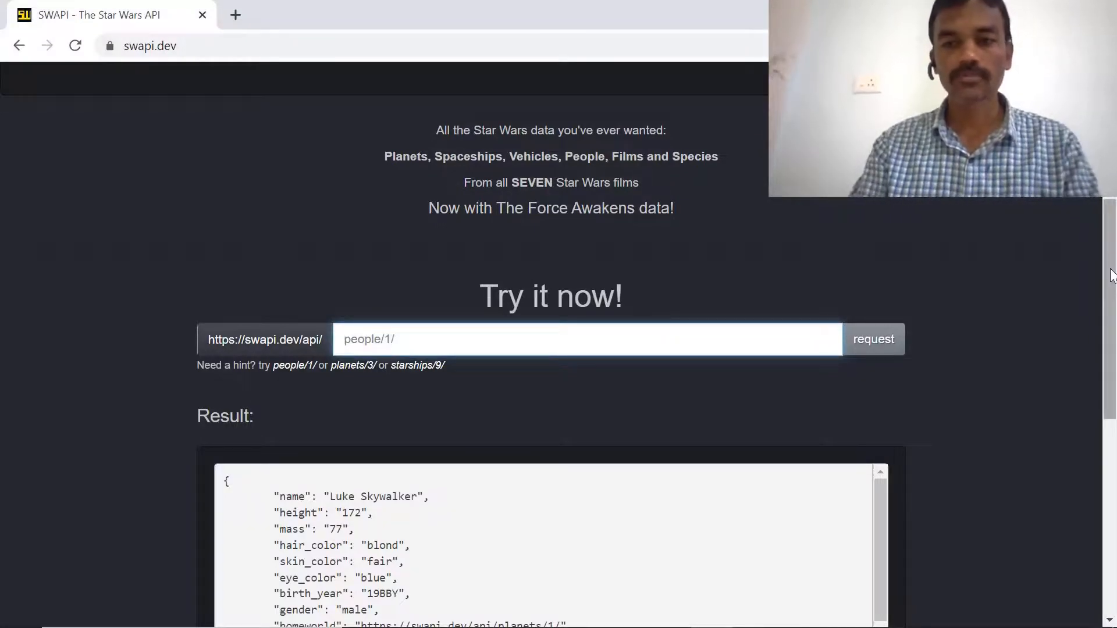
# Examine the SWAPI home page's sample JSON result and its line listing the available data categories.
pyautogui.scroll(5, 551, 349)
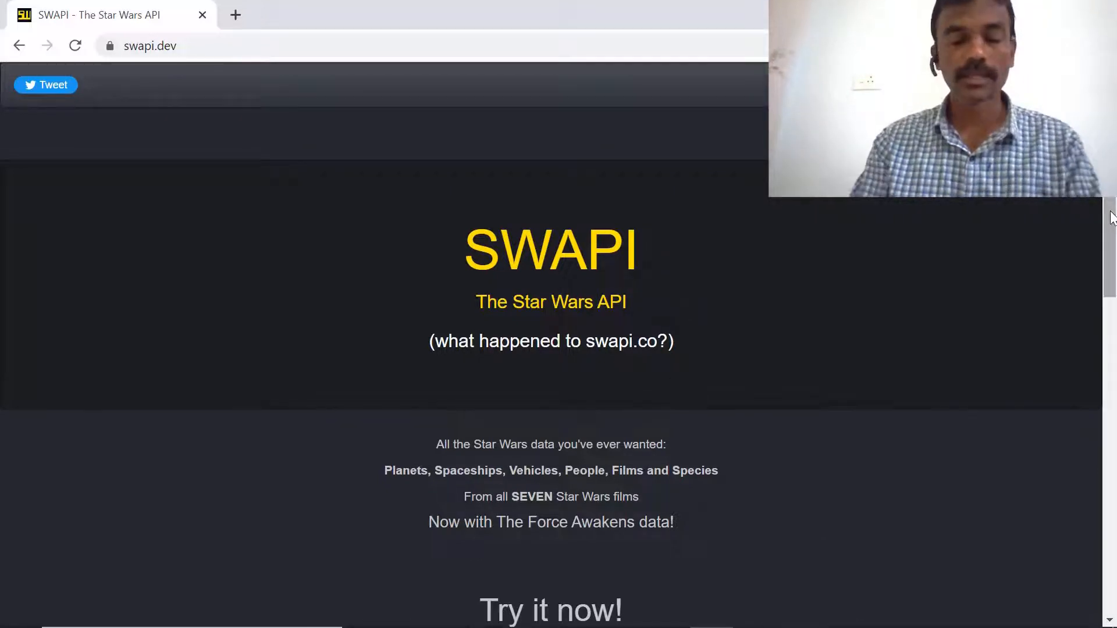
pyautogui.moveTo(1112, 217); pyautogui.dragTo(1104, 411)
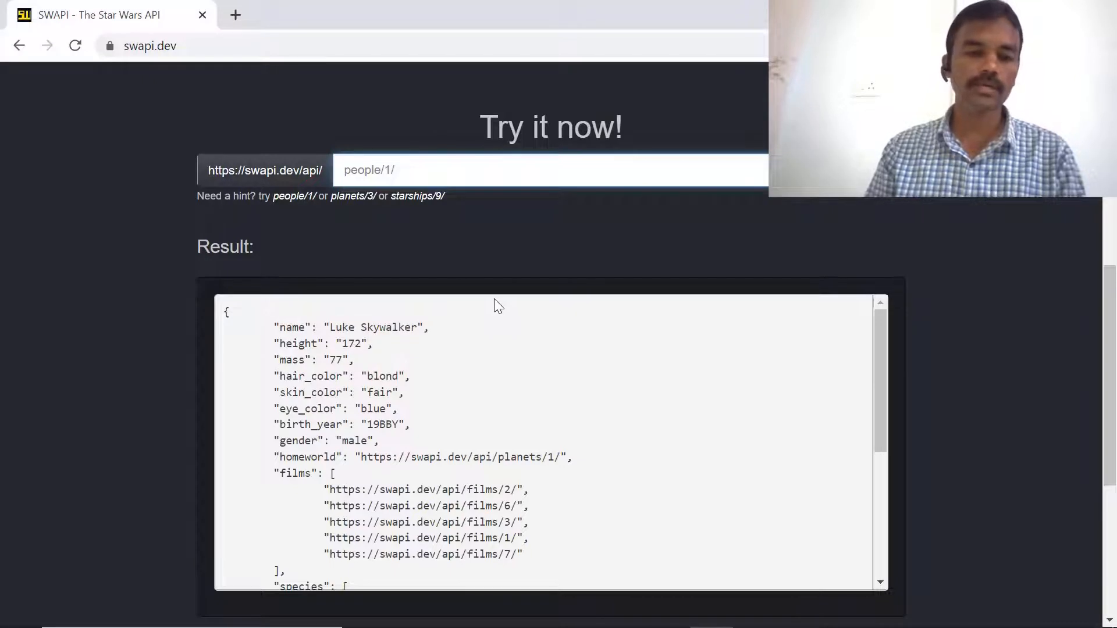
pyautogui.click(410, 403)
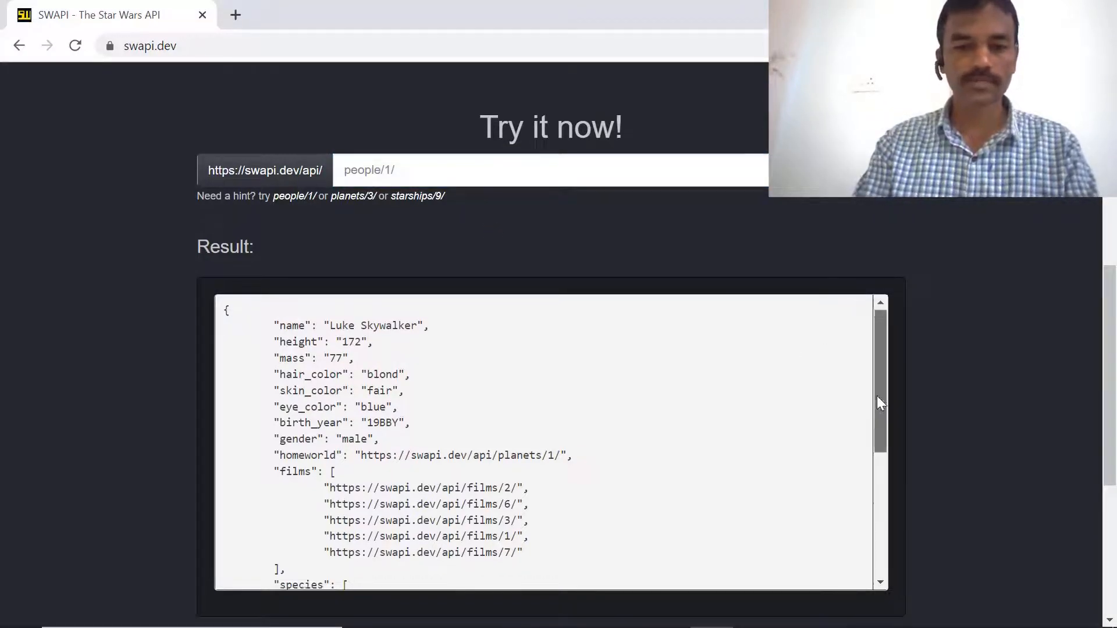
pyautogui.moveTo(877, 395); pyautogui.dragTo(877, 351)
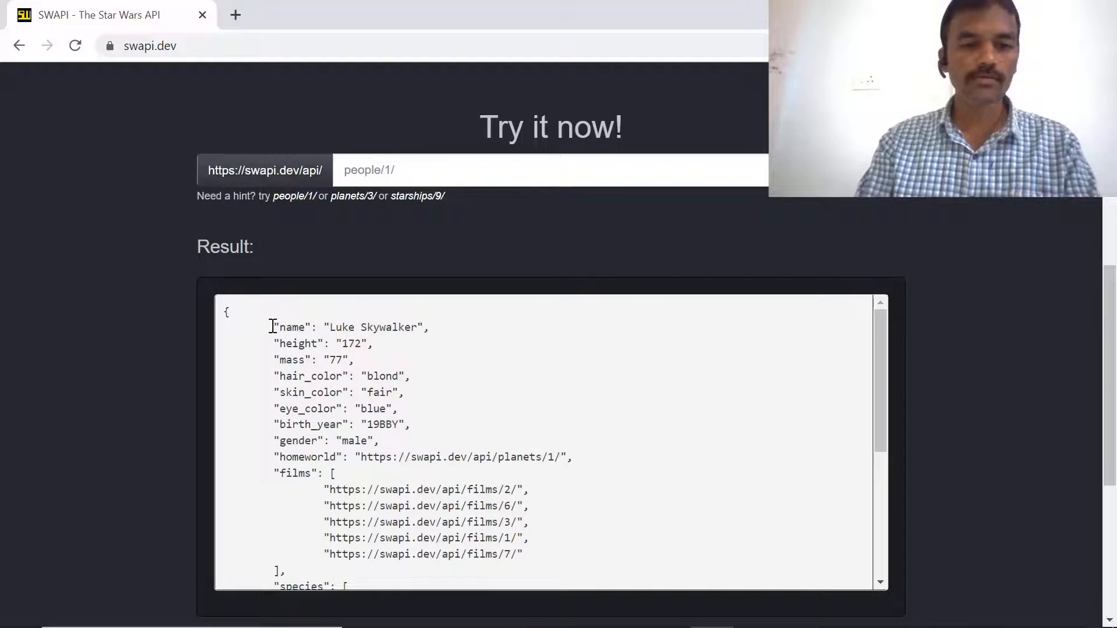
pyautogui.moveTo(271, 327); pyautogui.dragTo(393, 449)
pyautogui.click(392, 449)
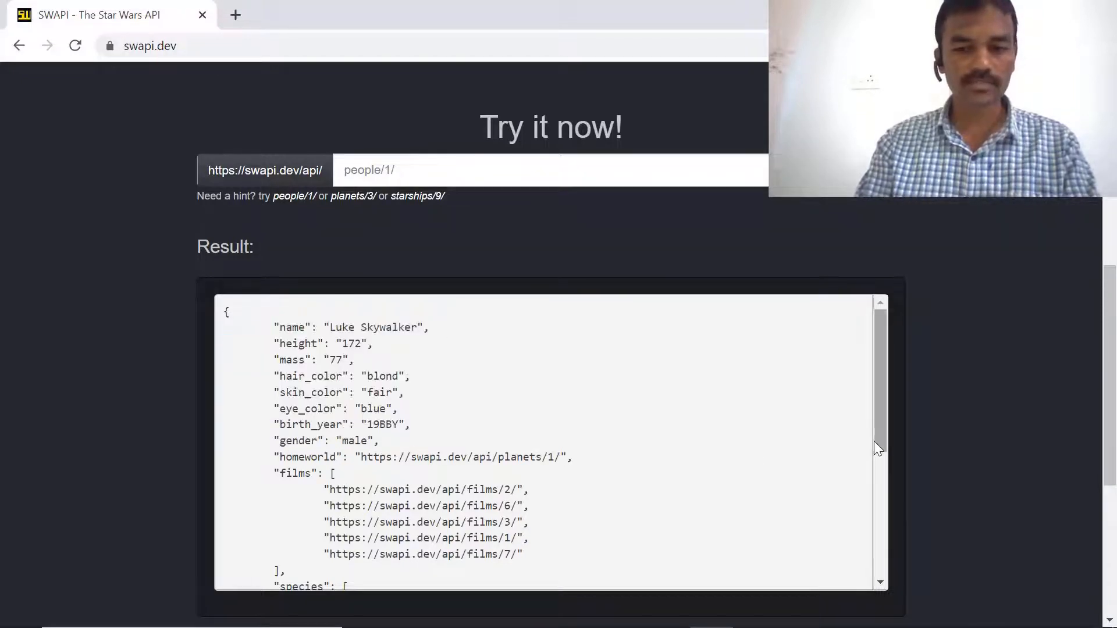
pyautogui.moveTo(875, 444); pyautogui.dragTo(896, 371)
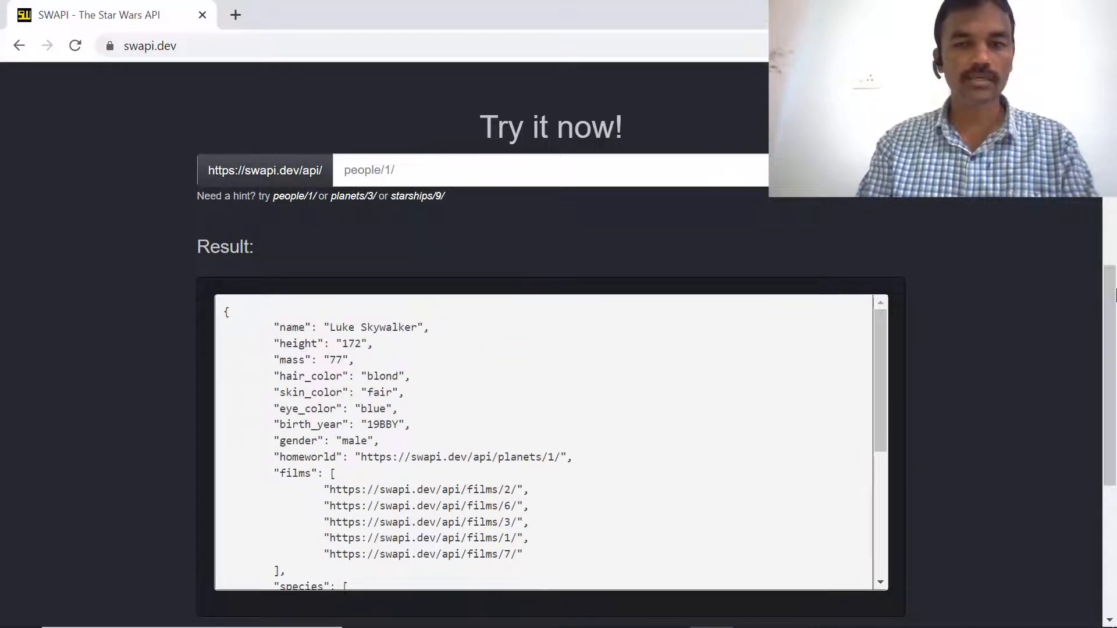
pyautogui.moveTo(1110, 336); pyautogui.dragTo(1113, 226)
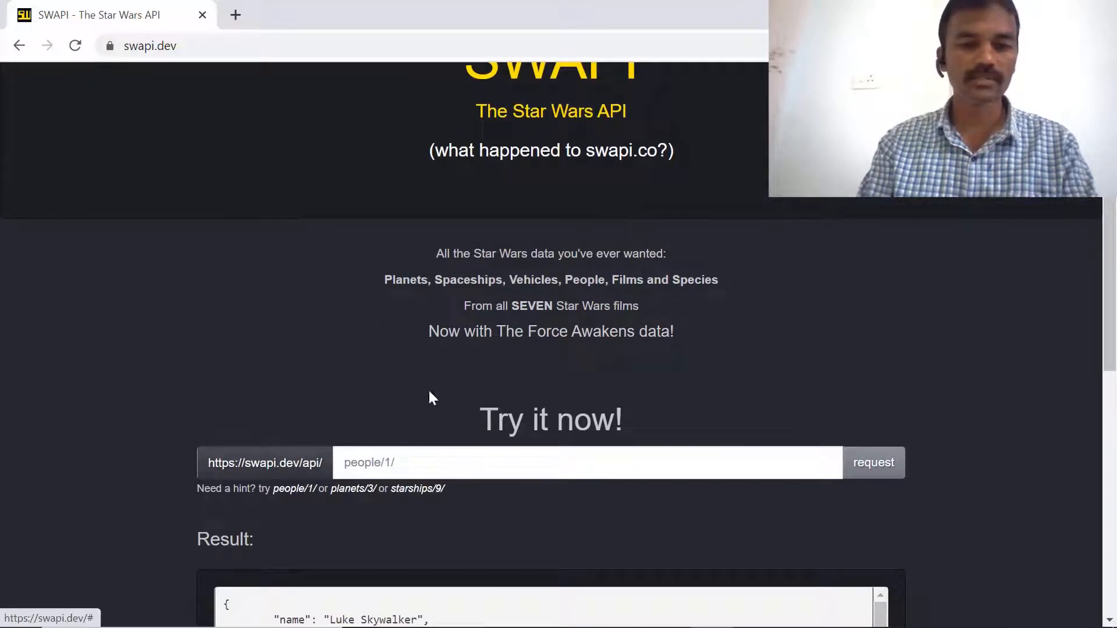
pyautogui.moveTo(377, 283); pyautogui.dragTo(760, 278)
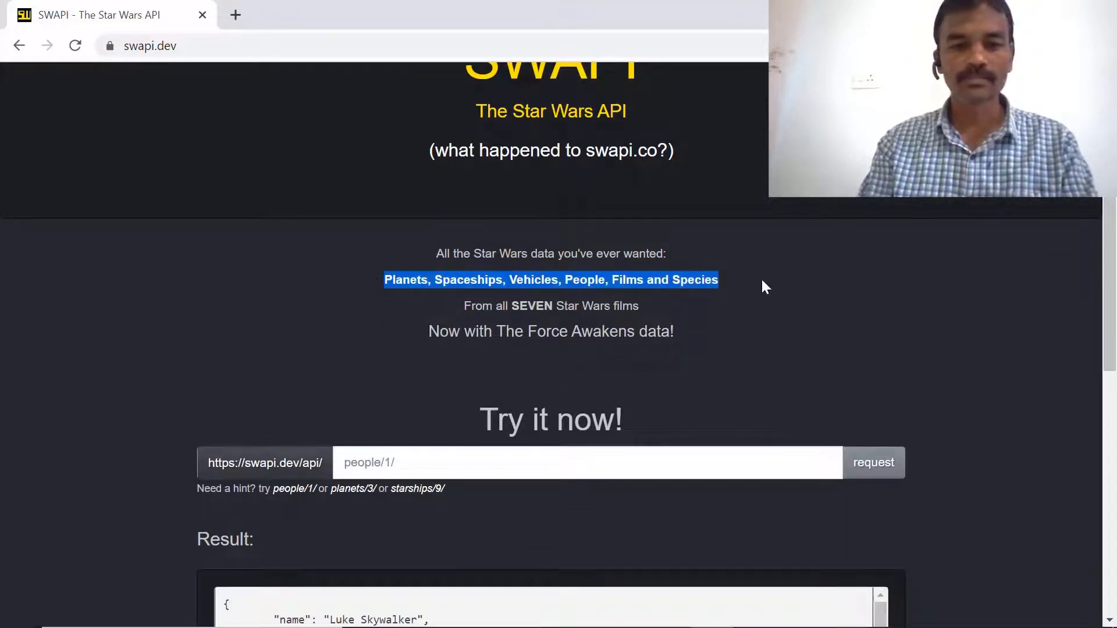
# Request the "vehicles" endpoint from the Star Wars API in the page's Try it now form.
pyautogui.click(414, 459)
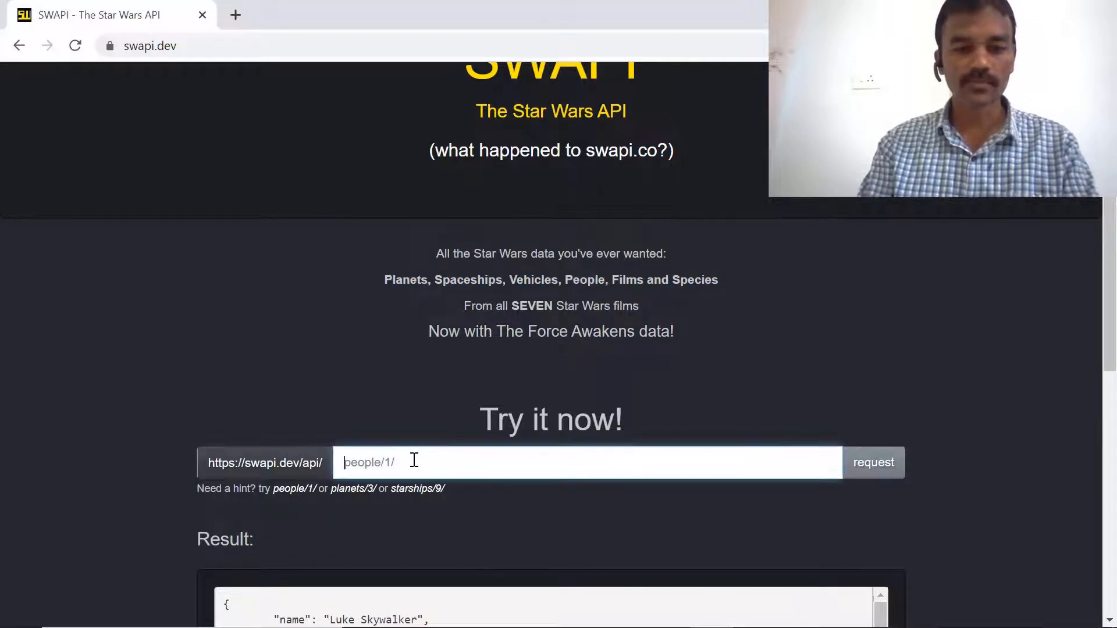
pyautogui.write('vehices')
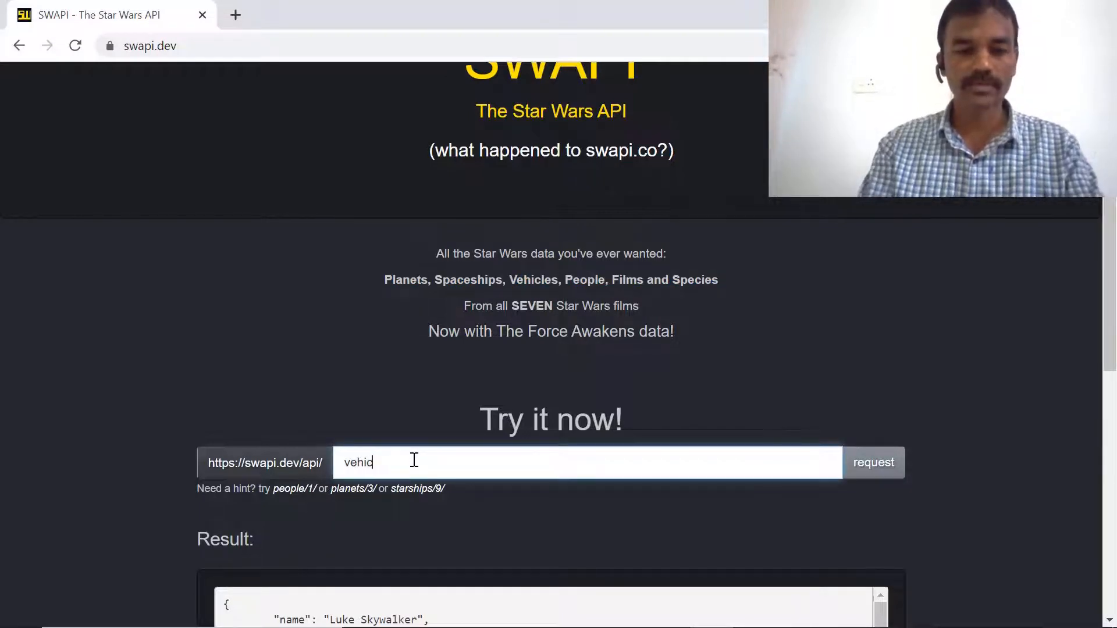
pyautogui.press('BackSpace')
pyautogui.press('BackSpace')
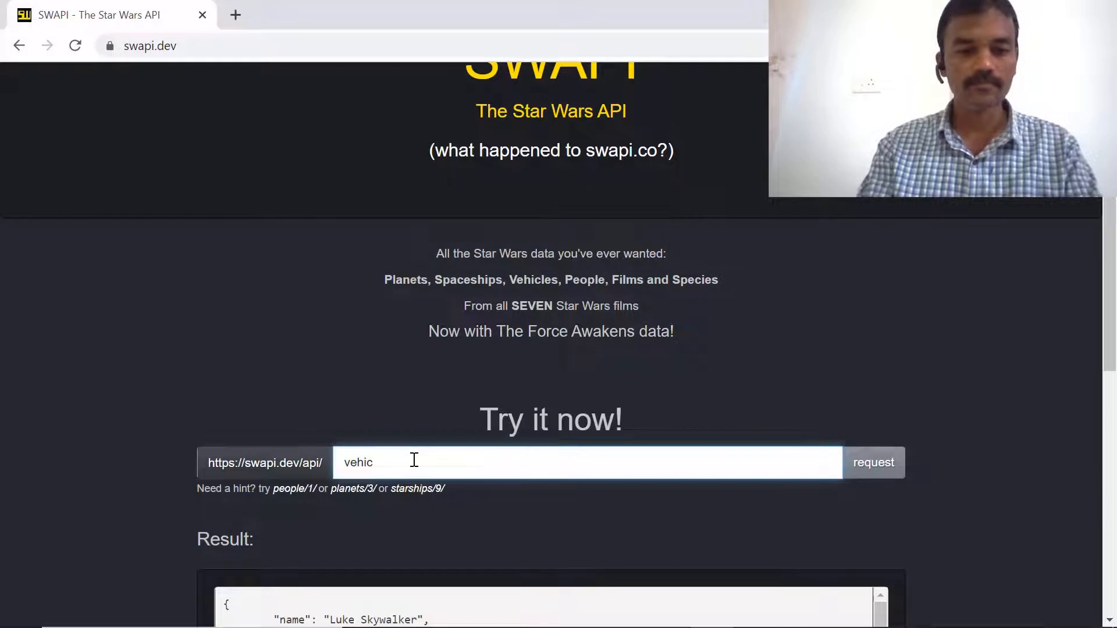
pyautogui.write('les')
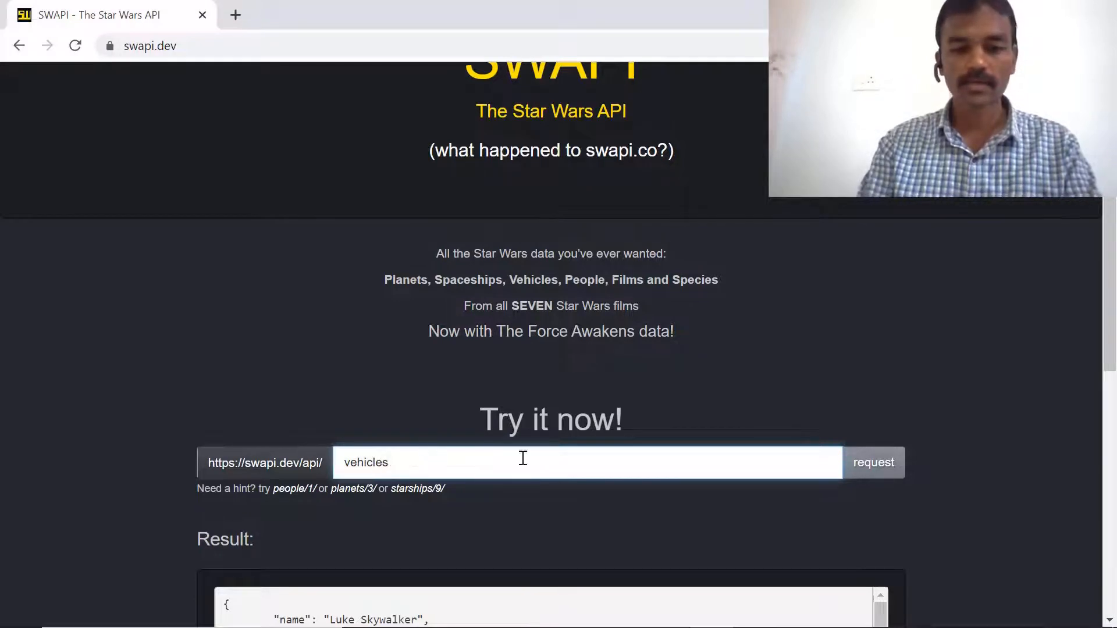
pyautogui.click(869, 476)
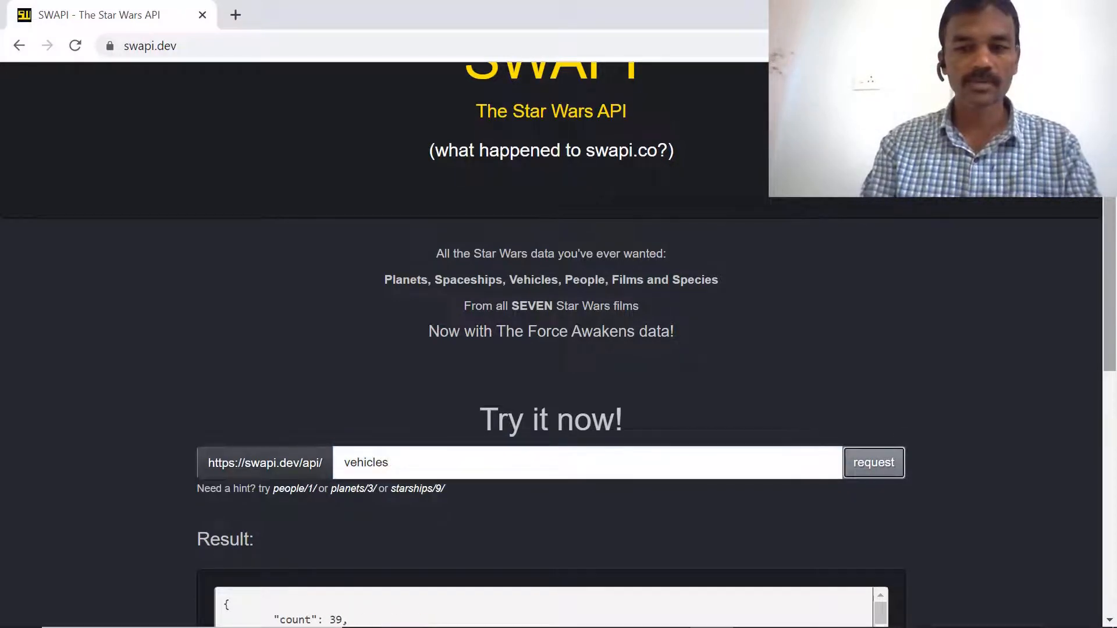
# Examine the fields and records in the JSON result returned for vehicles.
pyautogui.scroll(-7, 1115, 202)
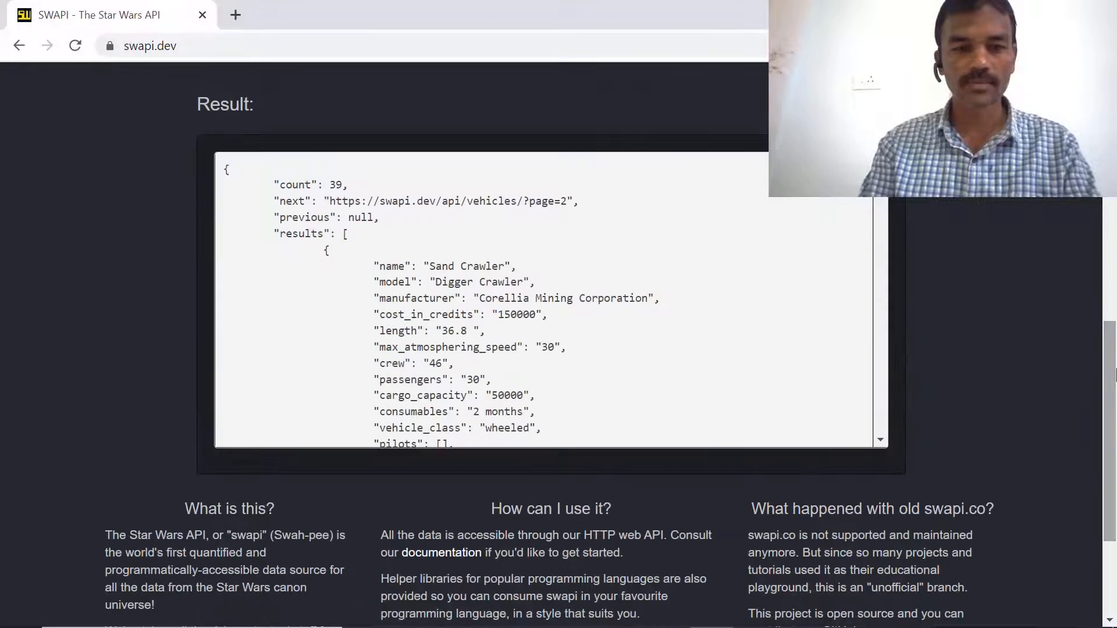
pyautogui.doubleClick(386, 267)
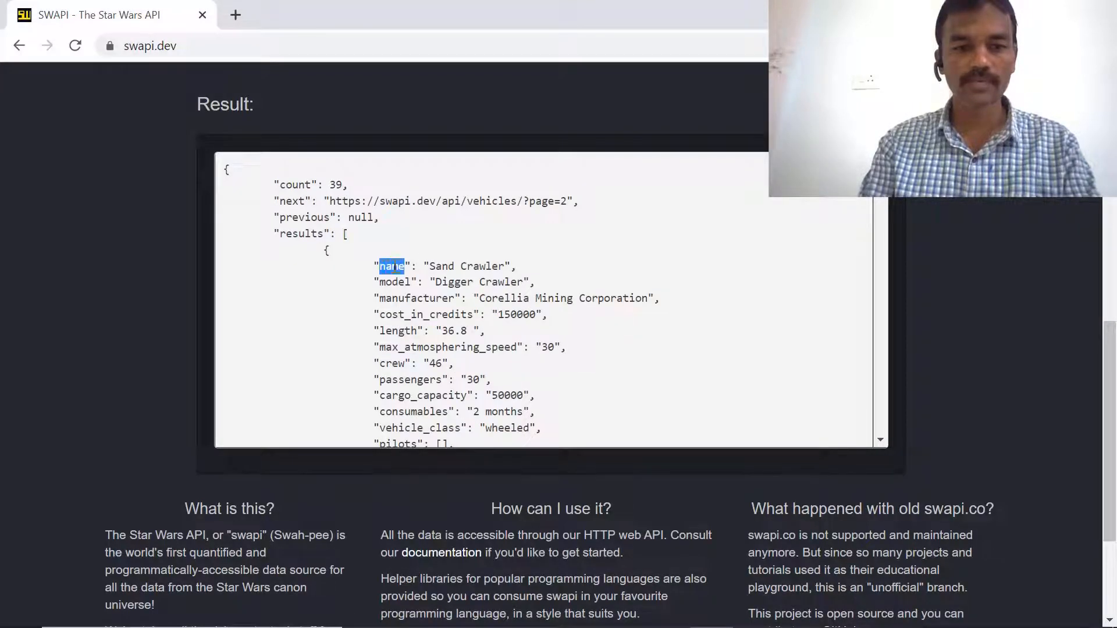
pyautogui.moveTo(429, 265); pyautogui.dragTo(535, 269)
pyautogui.click(438, 290)
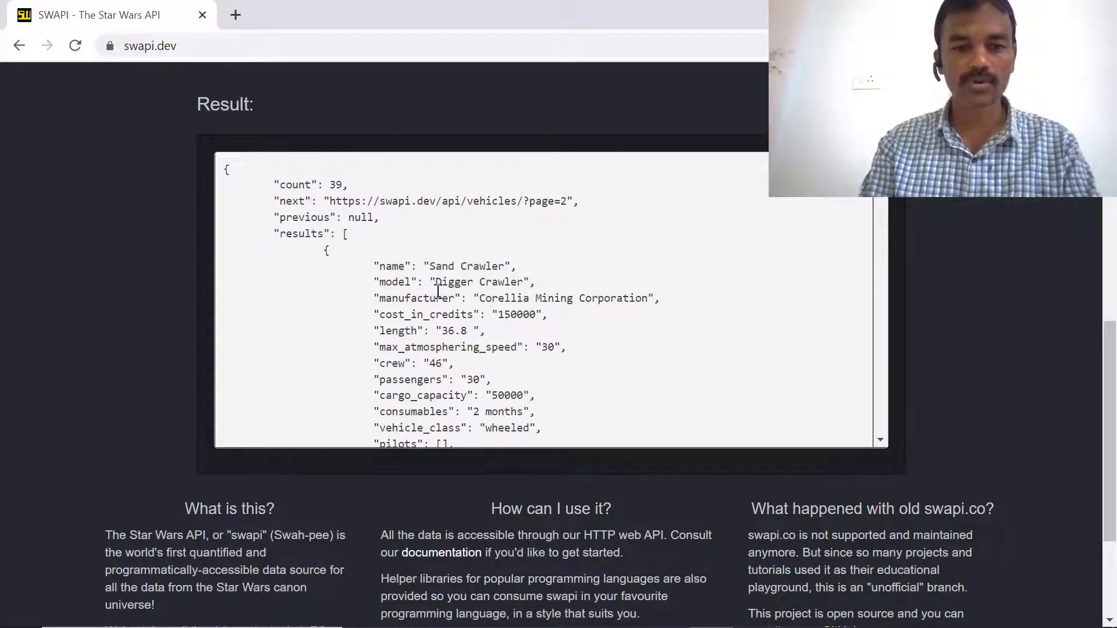
pyautogui.scroll(-3, 432, 327)
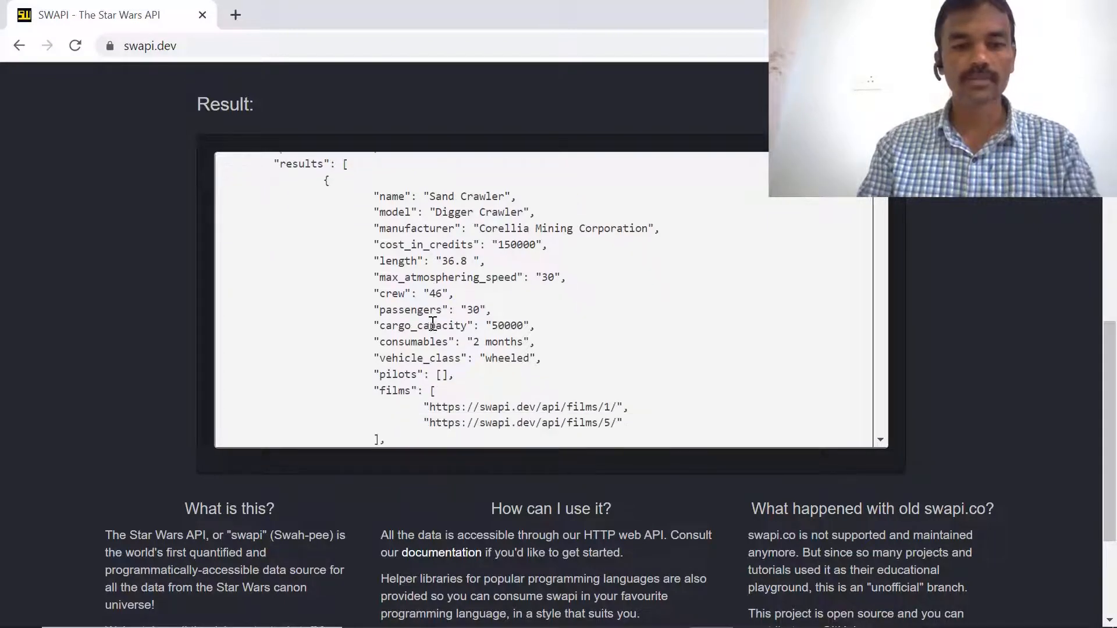
pyautogui.scroll(-15, 433, 324)
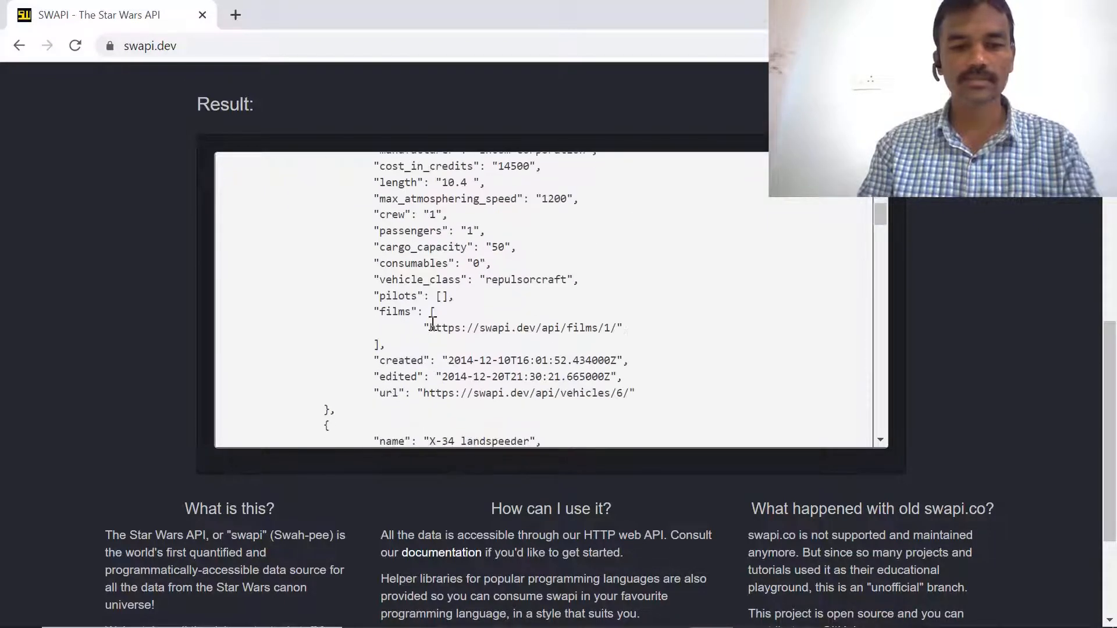
pyautogui.scroll(-15, 433, 329)
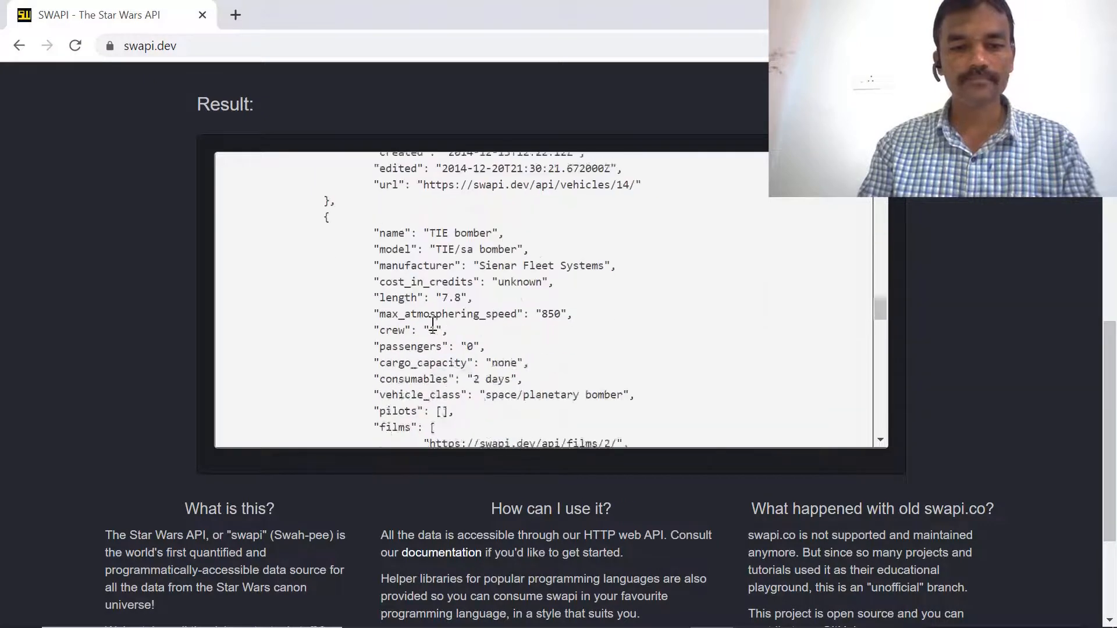
pyautogui.scroll(20, 433, 322)
pyautogui.scroll(15, 432, 324)
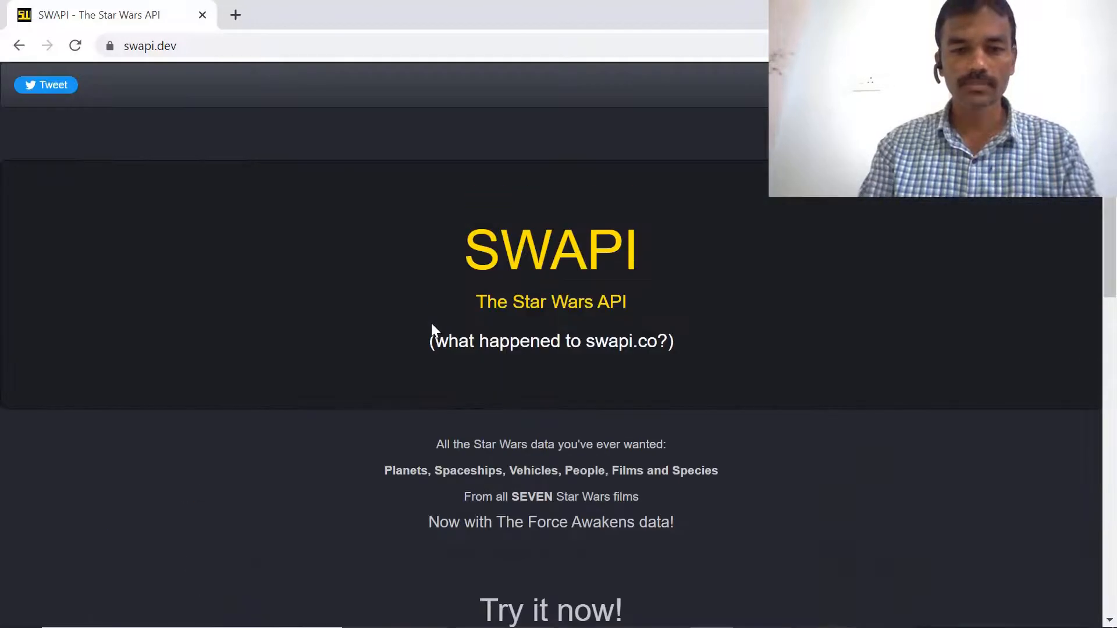
pyautogui.scroll(-4, 1114, 300)
pyautogui.scroll(-1, 1114, 299)
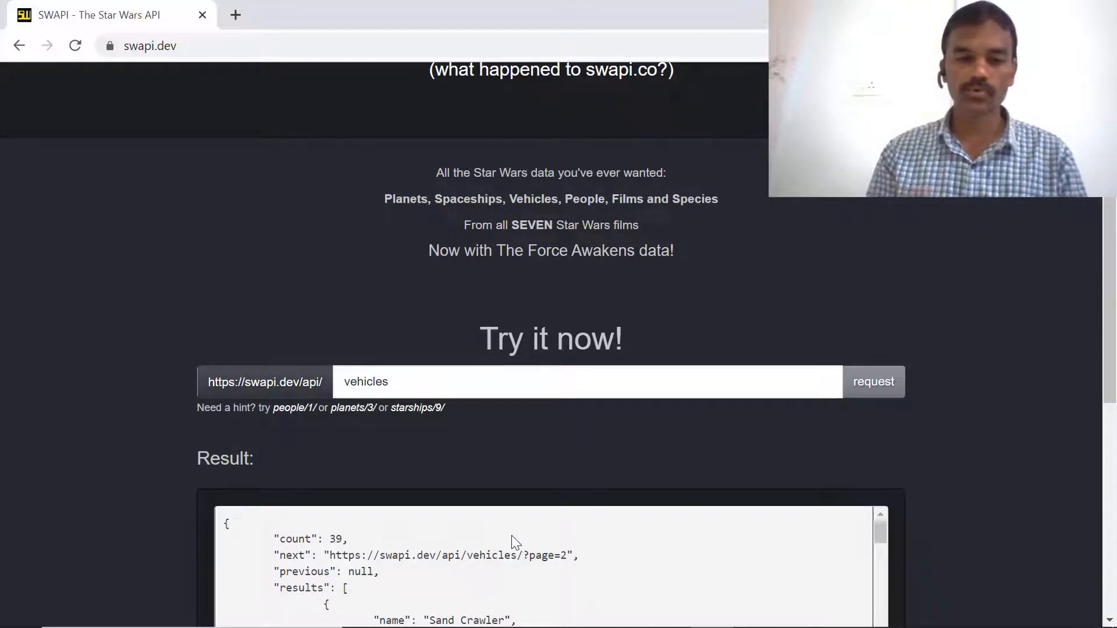
# Switch to Power BI Desktop and connect to a new Web data source from the full list of connectors.
pyautogui.hotkey('alt', 'Tab')
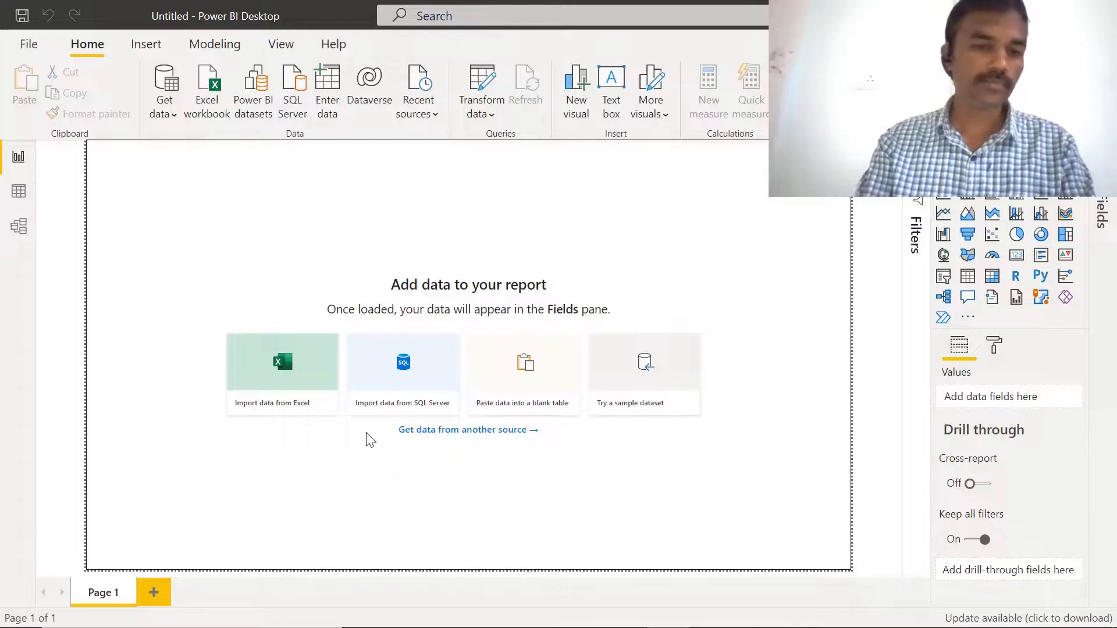
pyautogui.click(174, 117)
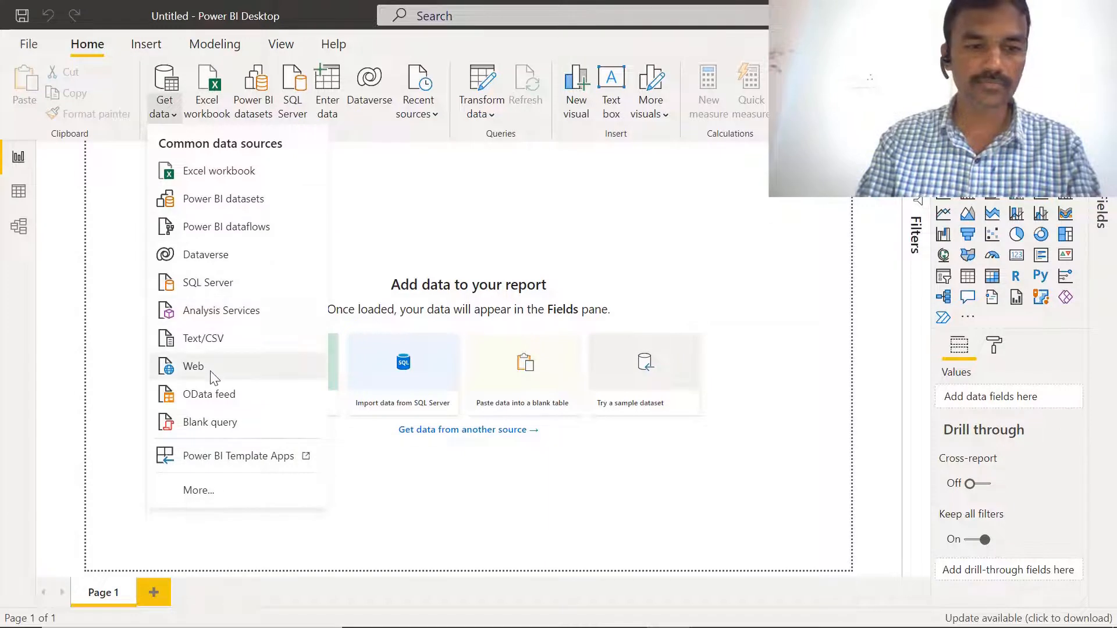
pyautogui.click(200, 491)
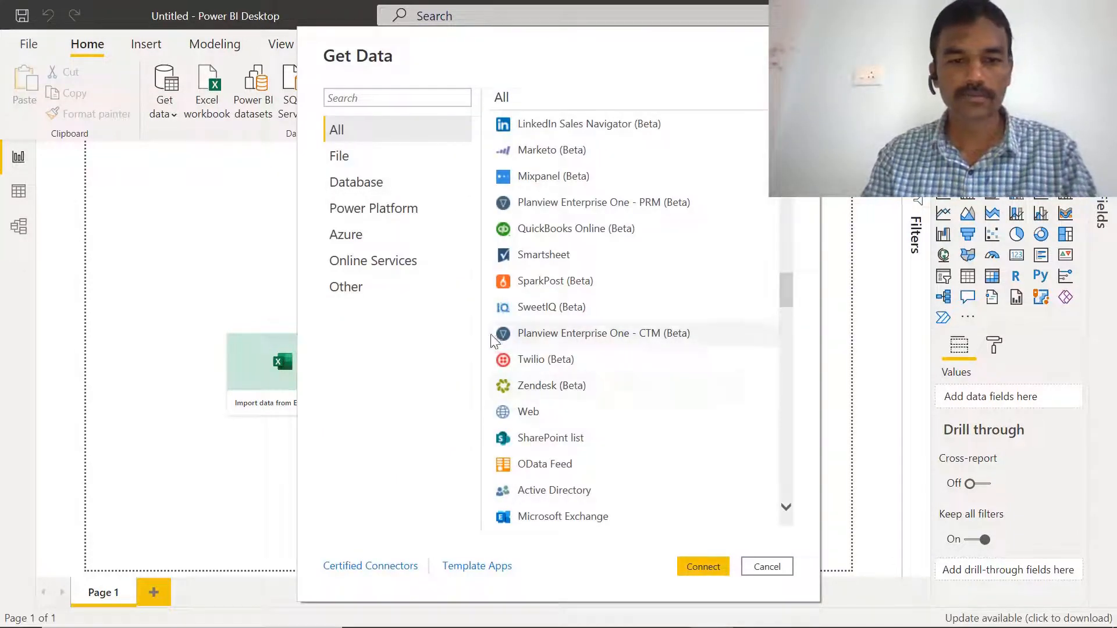
pyautogui.click(546, 413)
pyautogui.click(705, 567)
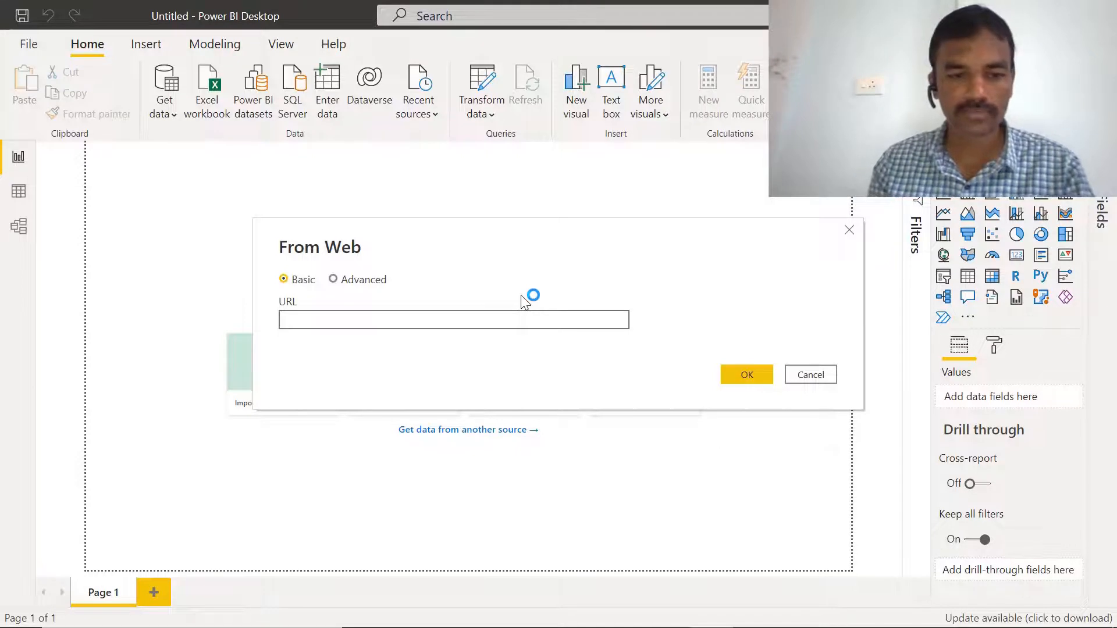
pyautogui.write('https://swapi.dev/api/')
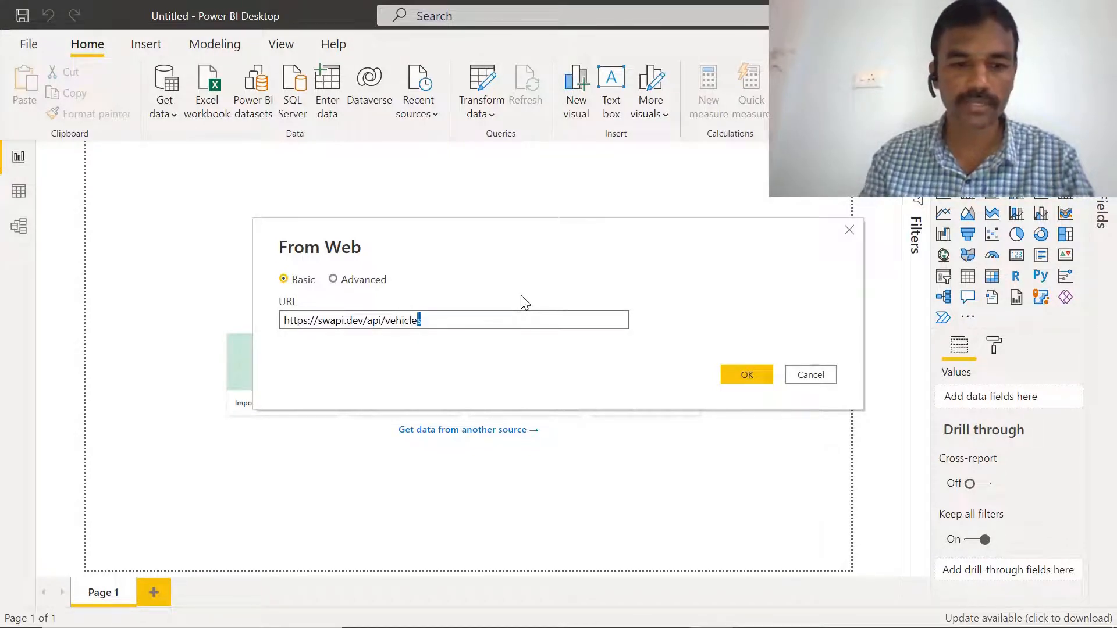
pyautogui.hotkey('shift', 'Left')
pyautogui.hotkey('shift', 'Left')
pyautogui.hotkey('shift', 'Left')
pyautogui.hotkey('shift', 'Left')
pyautogui.hotkey('shift', 'Left')
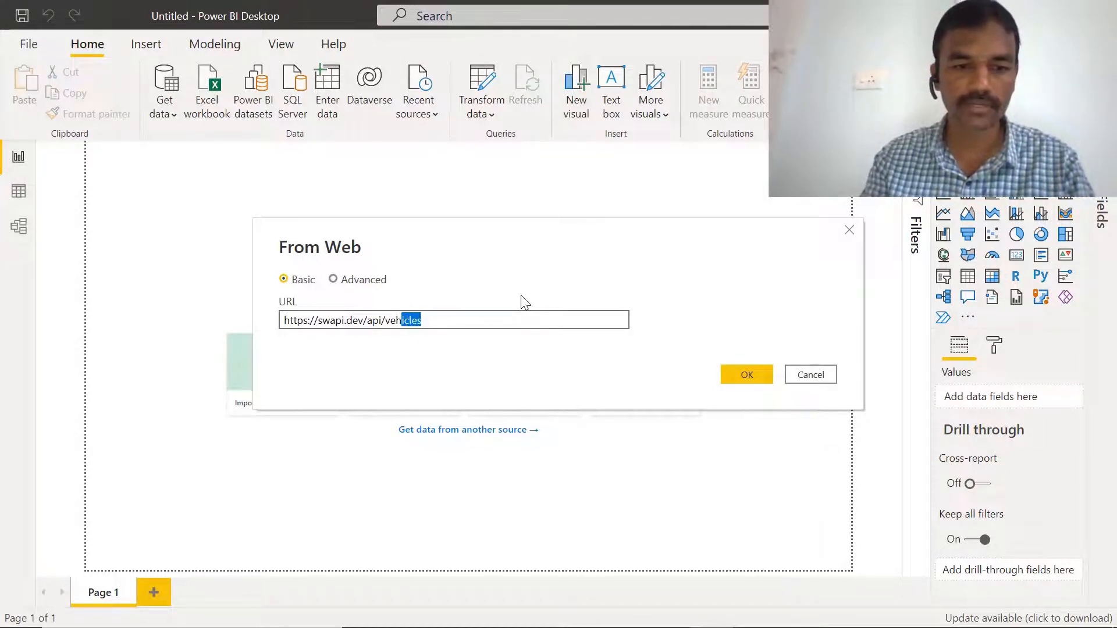
pyautogui.press('BackSpace')
pyautogui.press('BackSpace')
pyautogui.press('BackSpace')
# Set the web source to the Advanced option and enter "vehicles" as the second URL part.
pyautogui.click(332, 279)
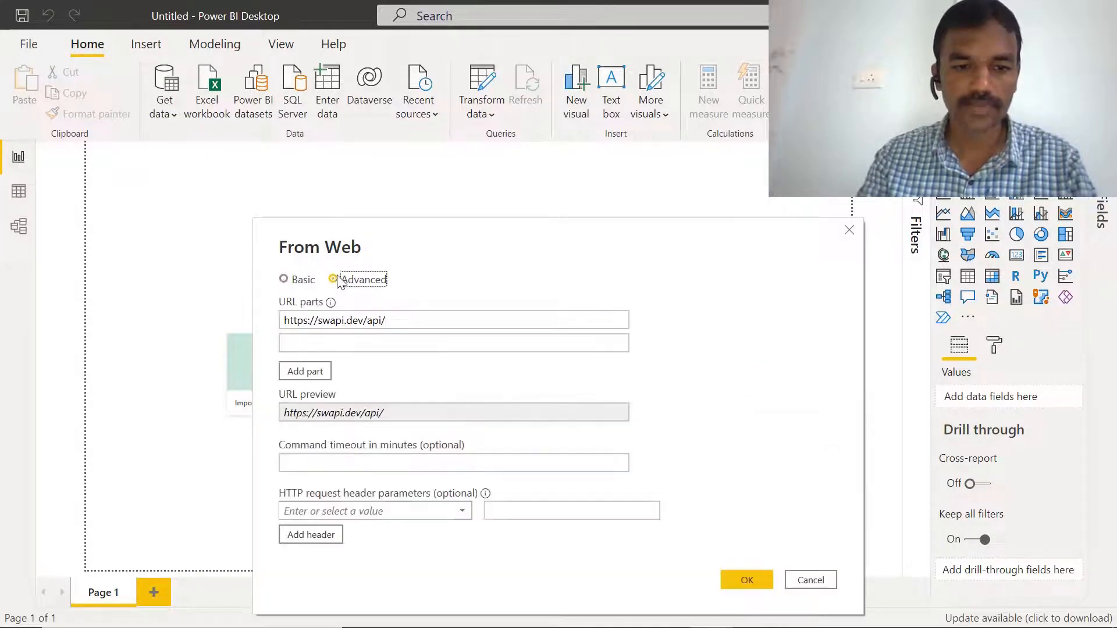
pyautogui.click(318, 346)
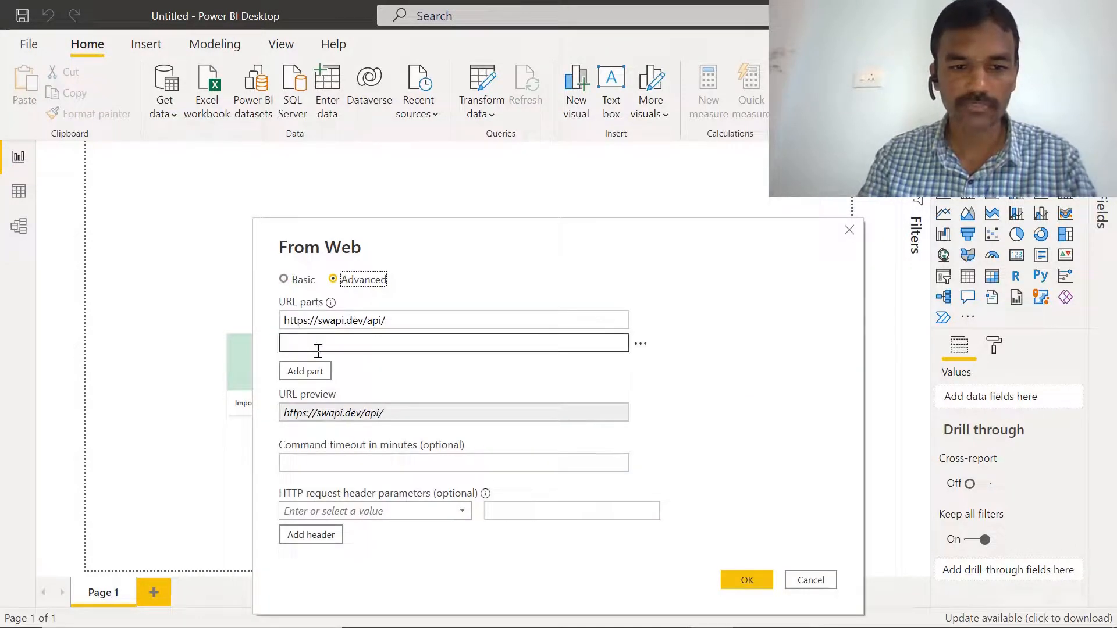
pyautogui.click(386, 341)
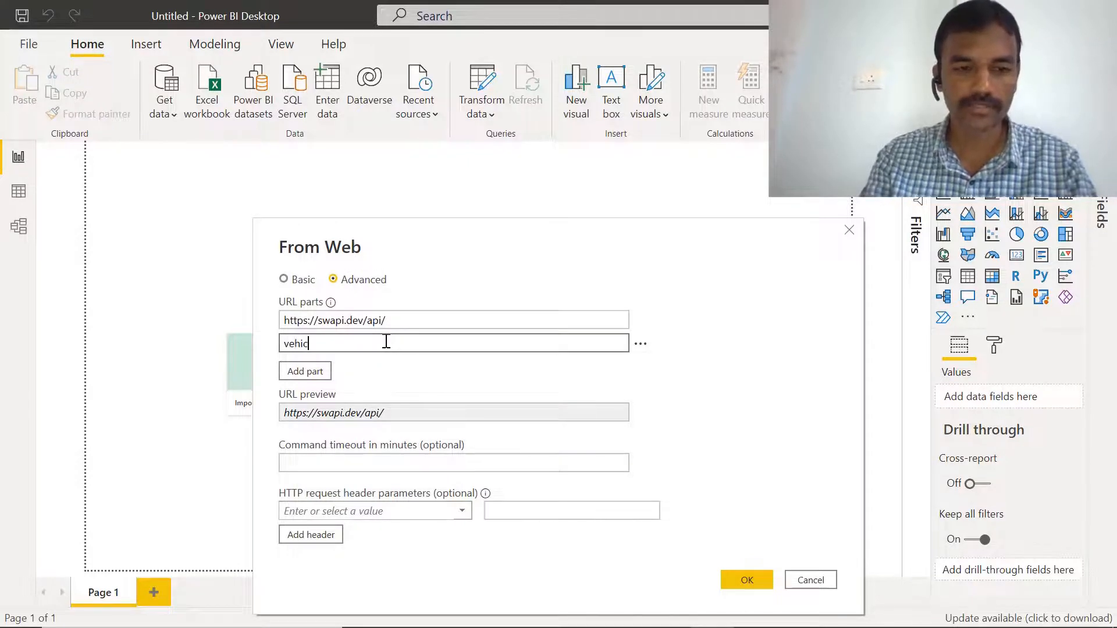
pyautogui.write('vehicles')
# Check the combined address in the URL preview and the optional command timeout setting.
pyautogui.click(381, 412)
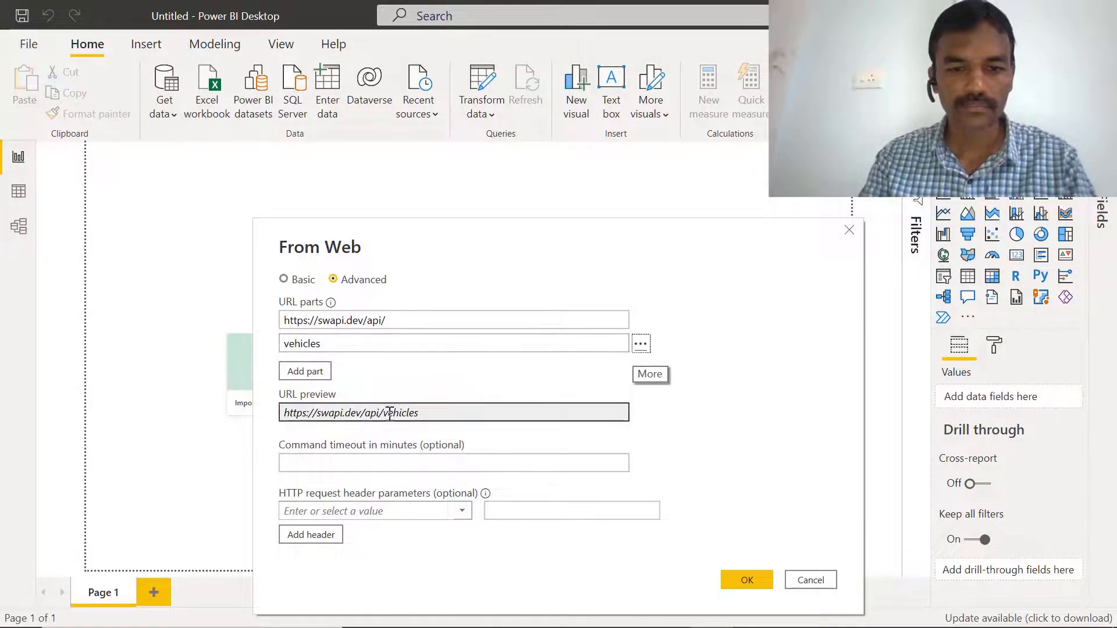
pyautogui.doubleClick(402, 413)
pyautogui.click(452, 416)
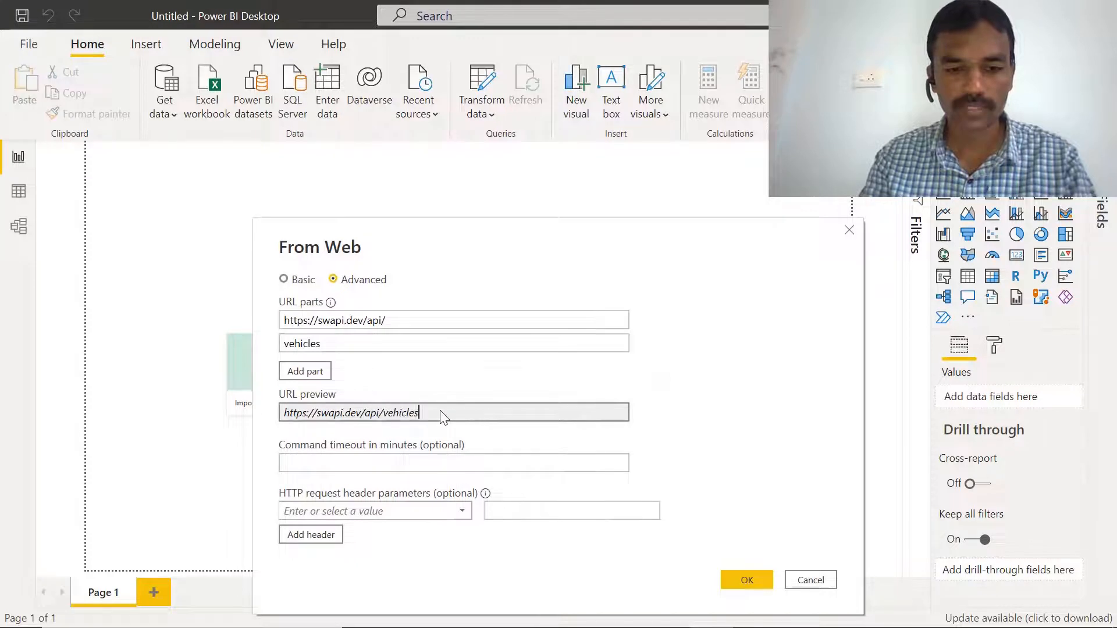
pyautogui.moveTo(441, 417); pyautogui.dragTo(278, 417)
pyautogui.click(443, 412)
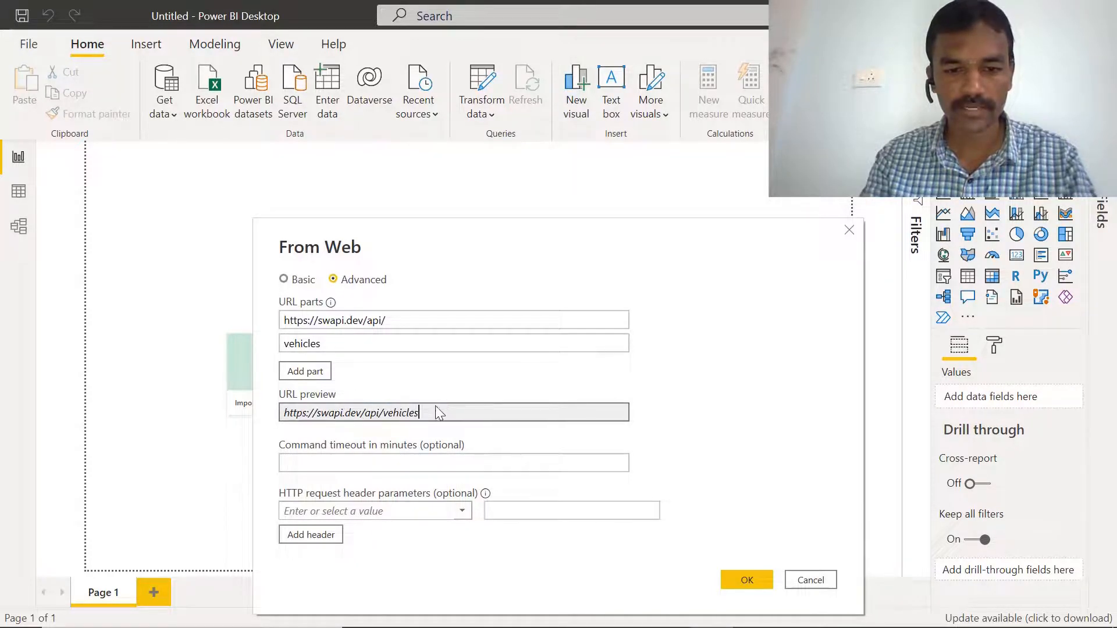
pyautogui.tripleClick(318, 413)
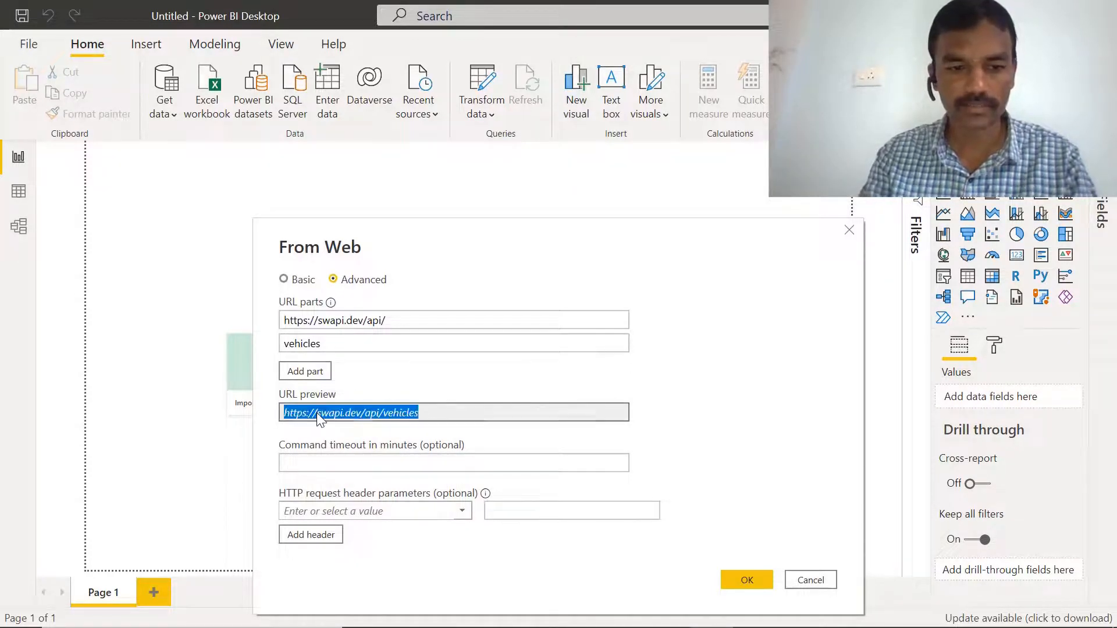
pyautogui.click(334, 464)
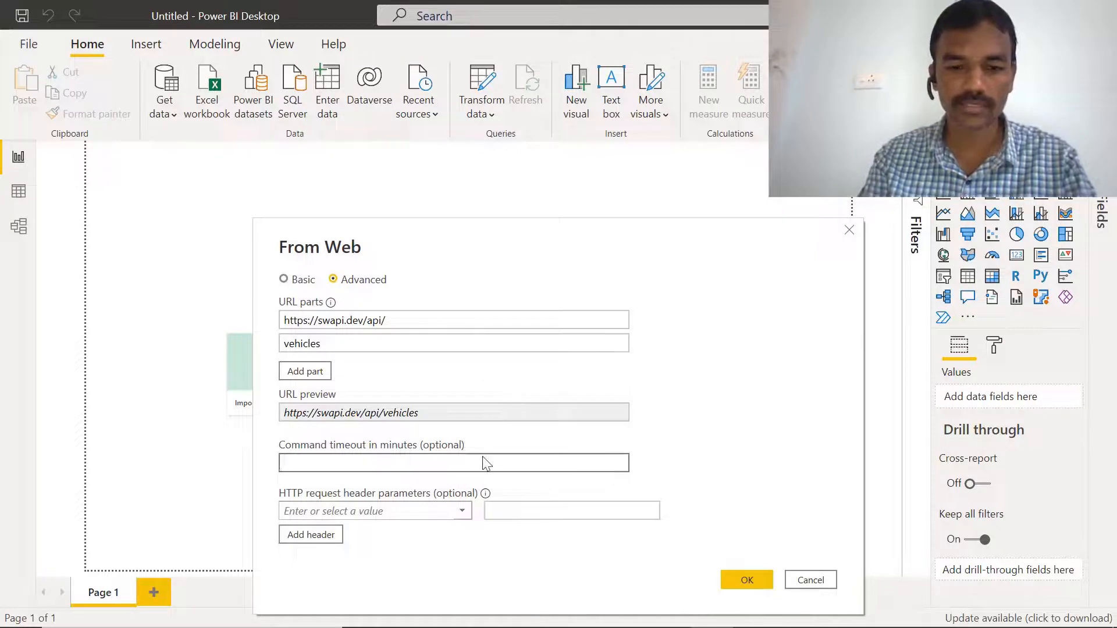
# Look through the optional HTTP request header parameters without choosing one, and connect to the vehicles web source.
pyautogui.click(465, 515)
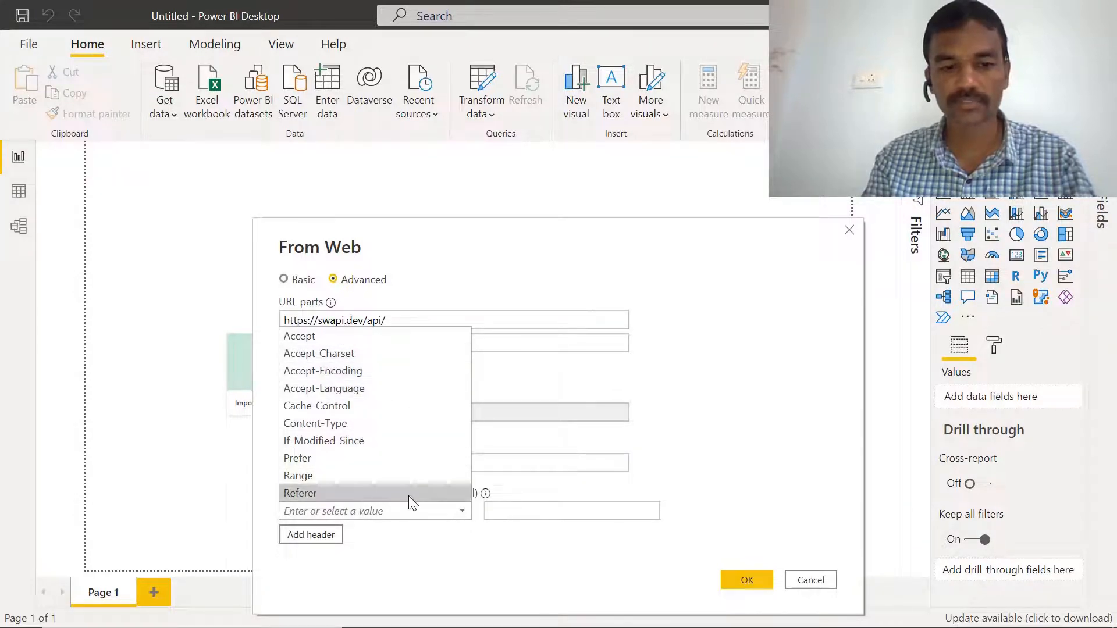
pyautogui.click(411, 553)
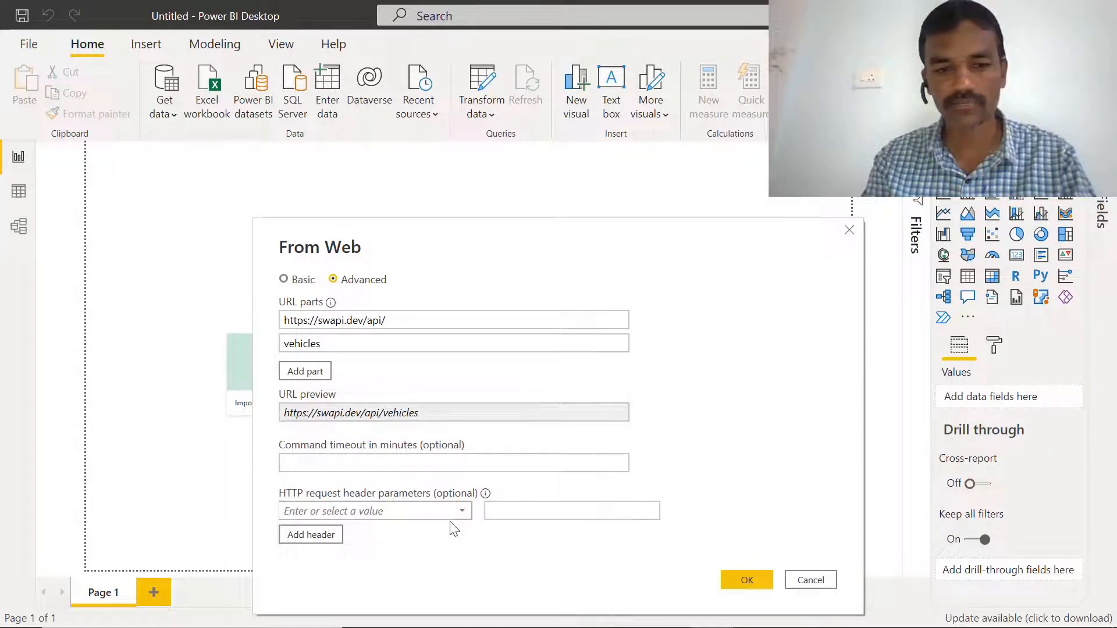
pyautogui.click(727, 580)
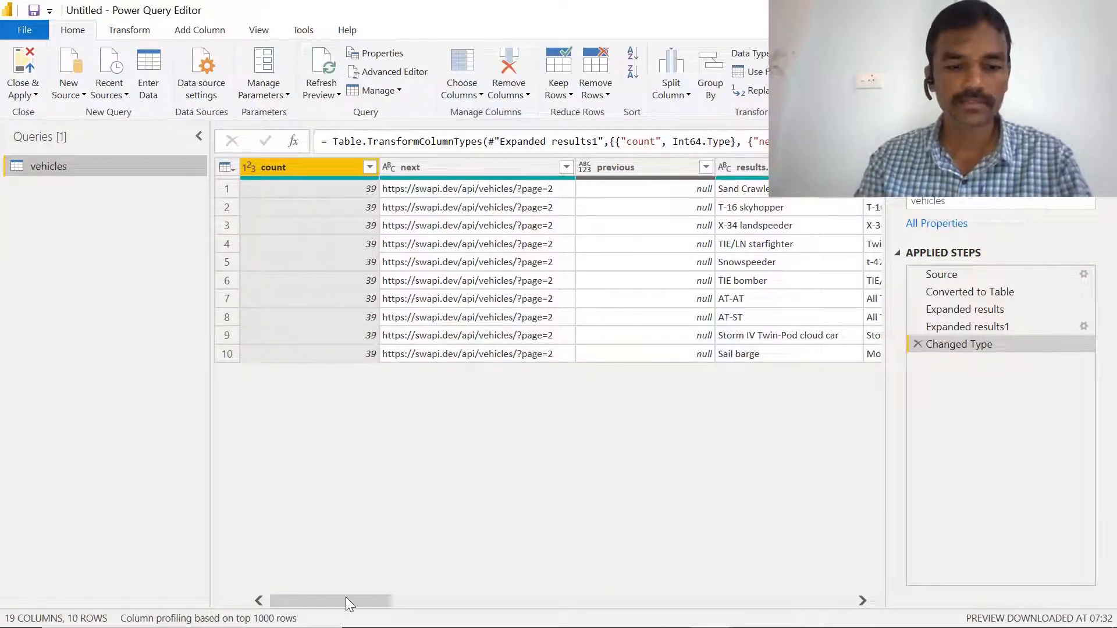
# Examine what the vehicles query returns at each applied step, from Source through Converted to Table and Expanded results to Expanded results1.
pyautogui.moveTo(346, 603); pyautogui.dragTo(173, 596)
pyautogui.click(954, 281)
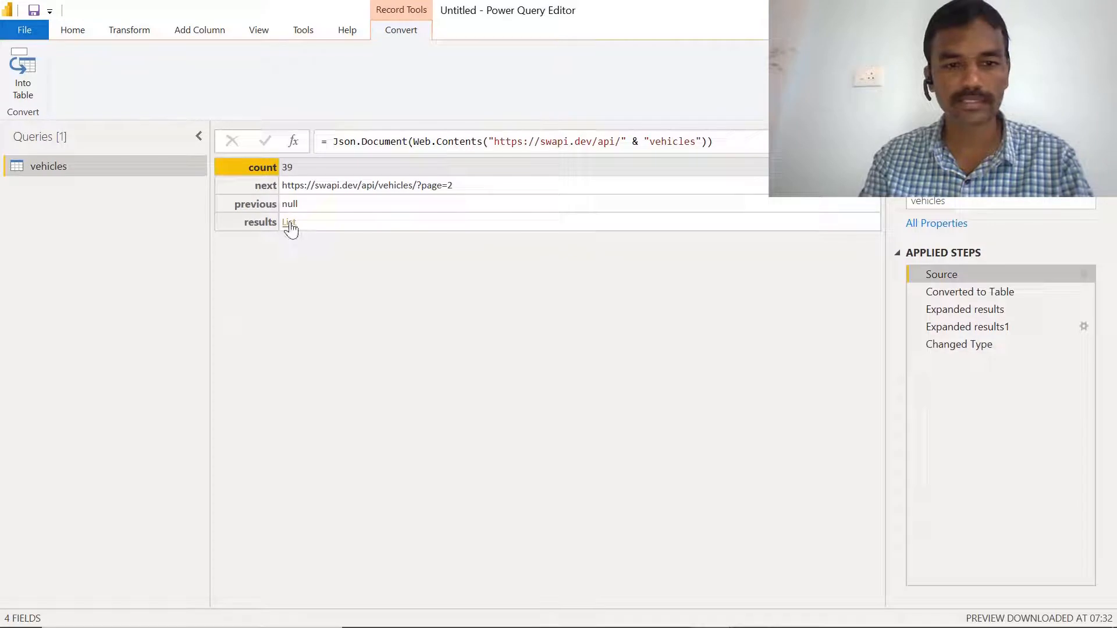
pyautogui.click(948, 294)
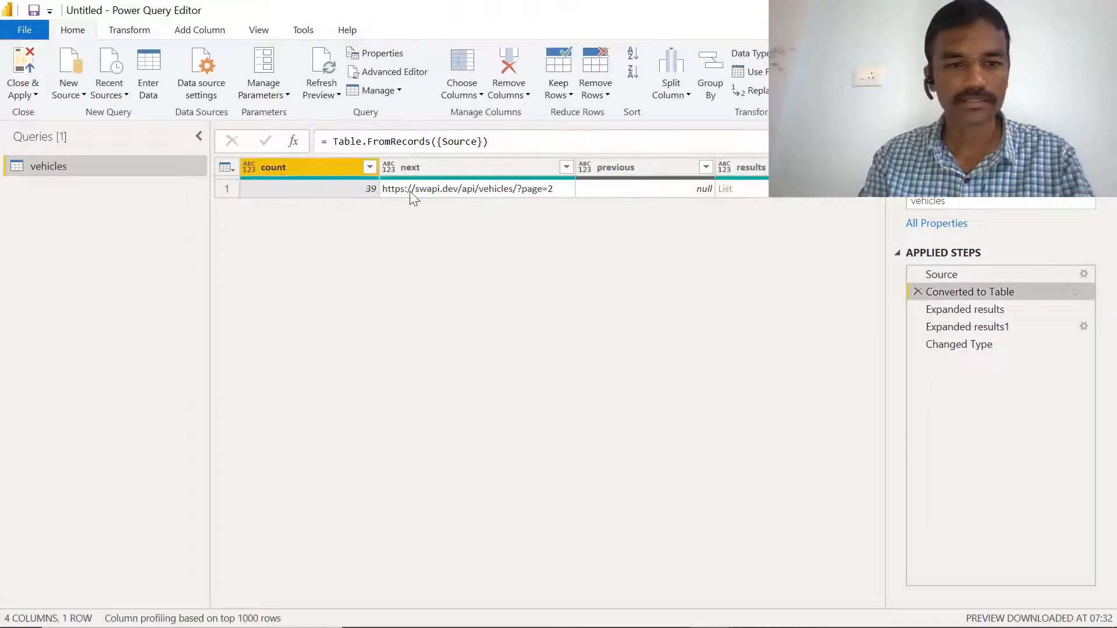
pyautogui.click(971, 313)
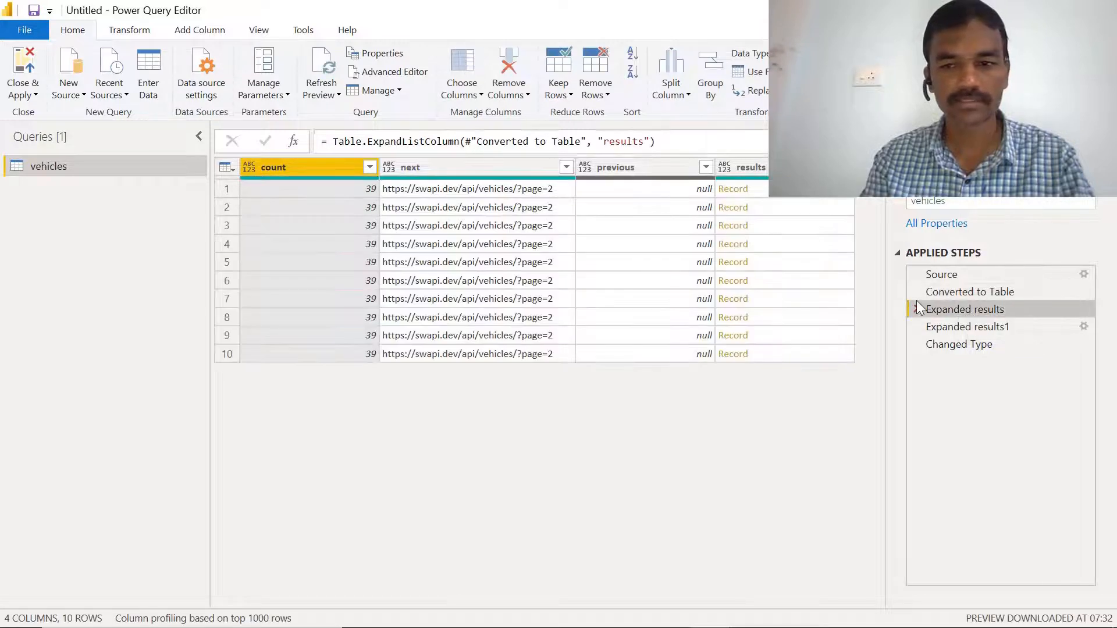
pyautogui.click(947, 294)
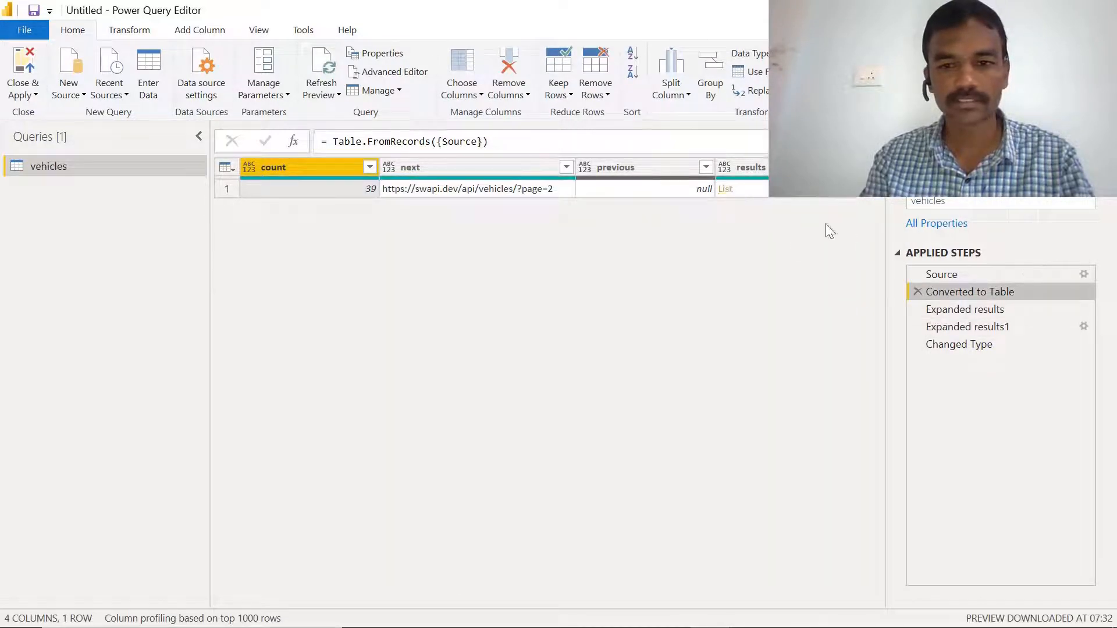
pyautogui.click(959, 311)
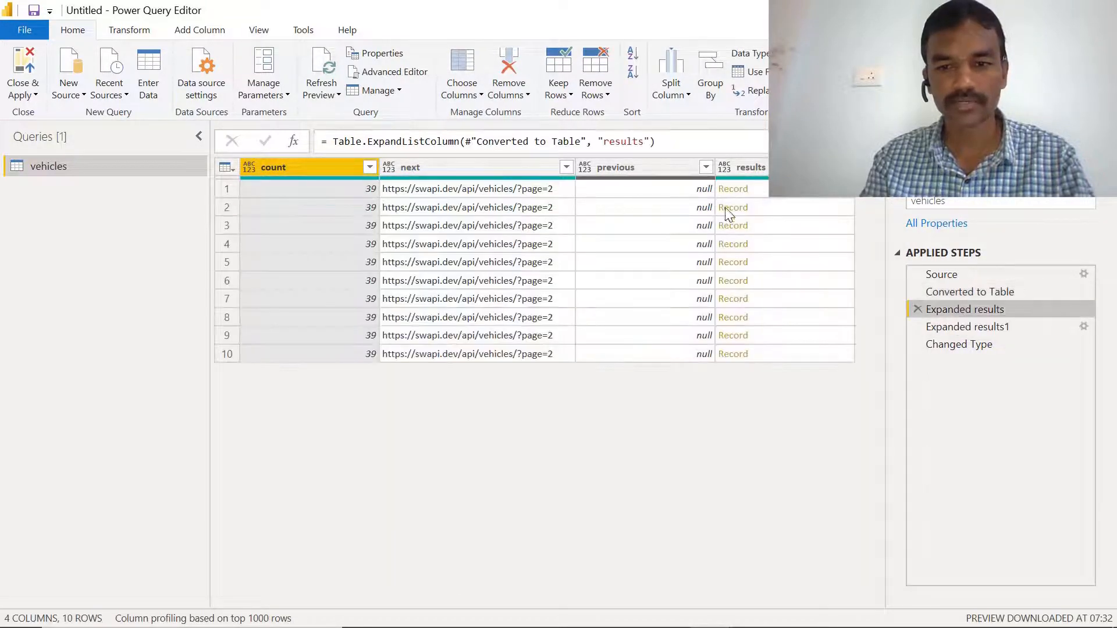
pyautogui.click(970, 326)
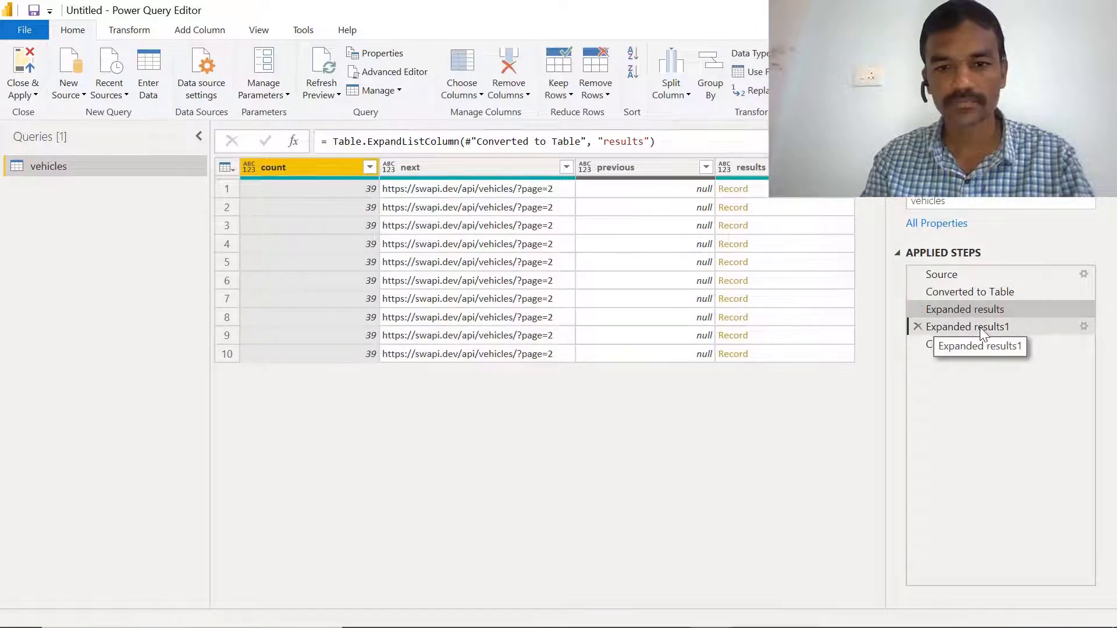
pyautogui.moveTo(361, 599); pyautogui.dragTo(424, 603)
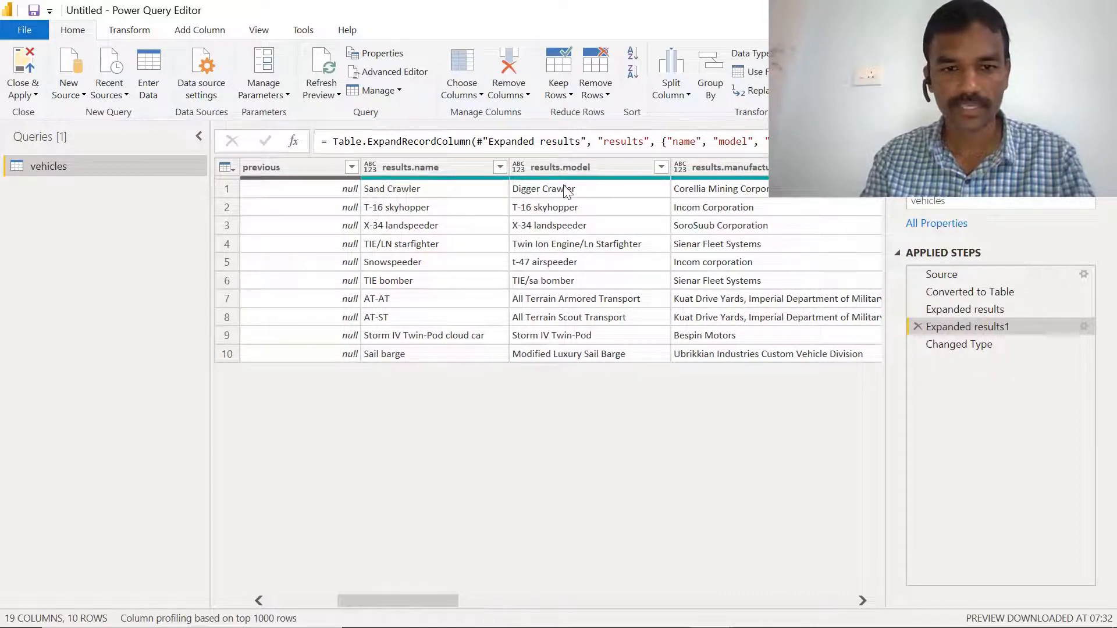
pyautogui.moveTo(435, 599); pyautogui.dragTo(536, 581)
# Return to the Changed Type step and expand the results.films list column to new rows.
pyautogui.click(956, 345)
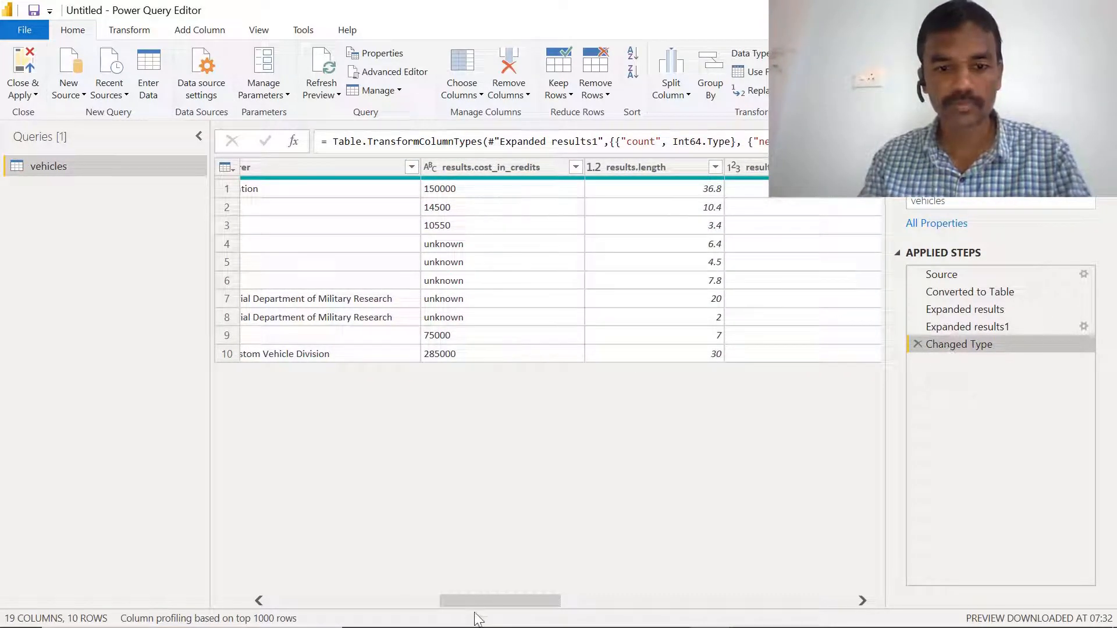
pyautogui.moveTo(493, 605); pyautogui.dragTo(827, 581)
pyautogui.click(388, 168)
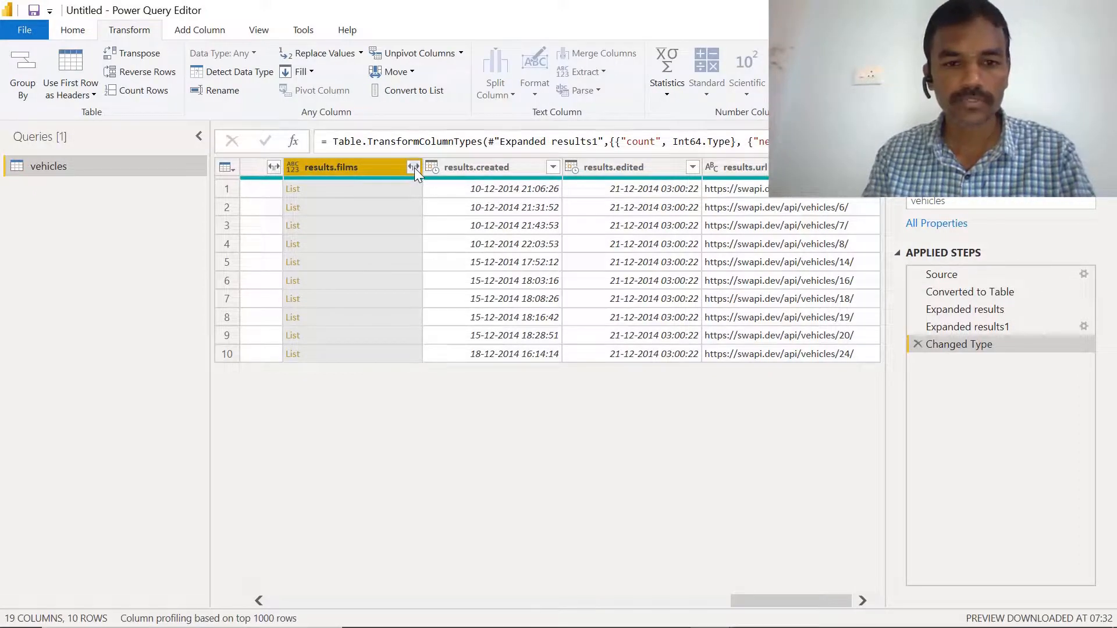
pyautogui.click(414, 167)
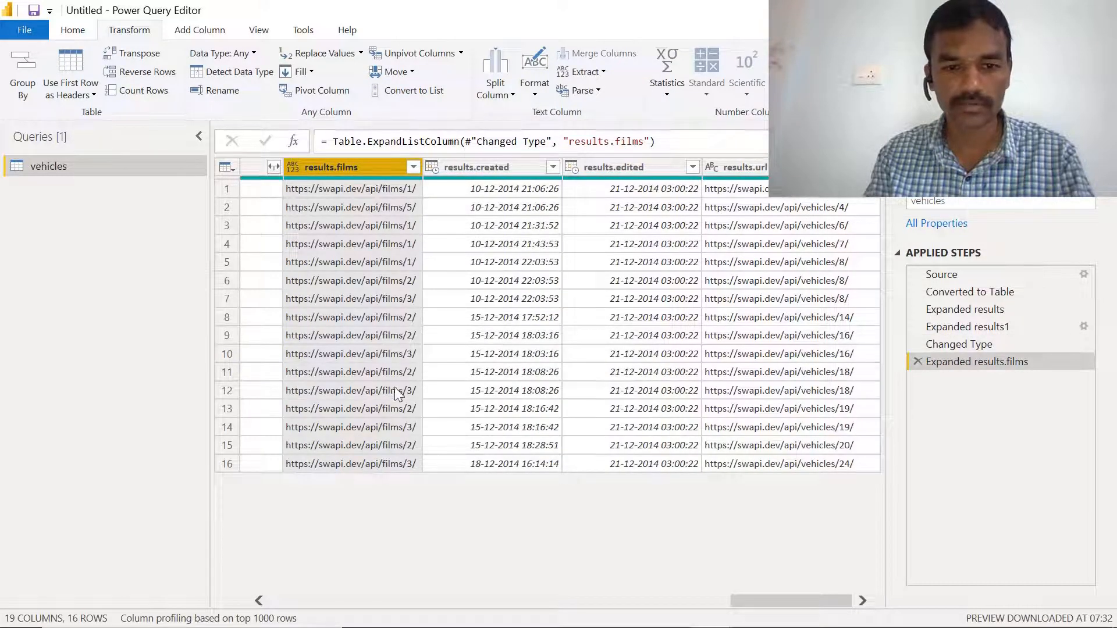
# Expand the results.pilots list column to new rows.
pyautogui.moveTo(752, 601); pyautogui.dragTo(668, 616)
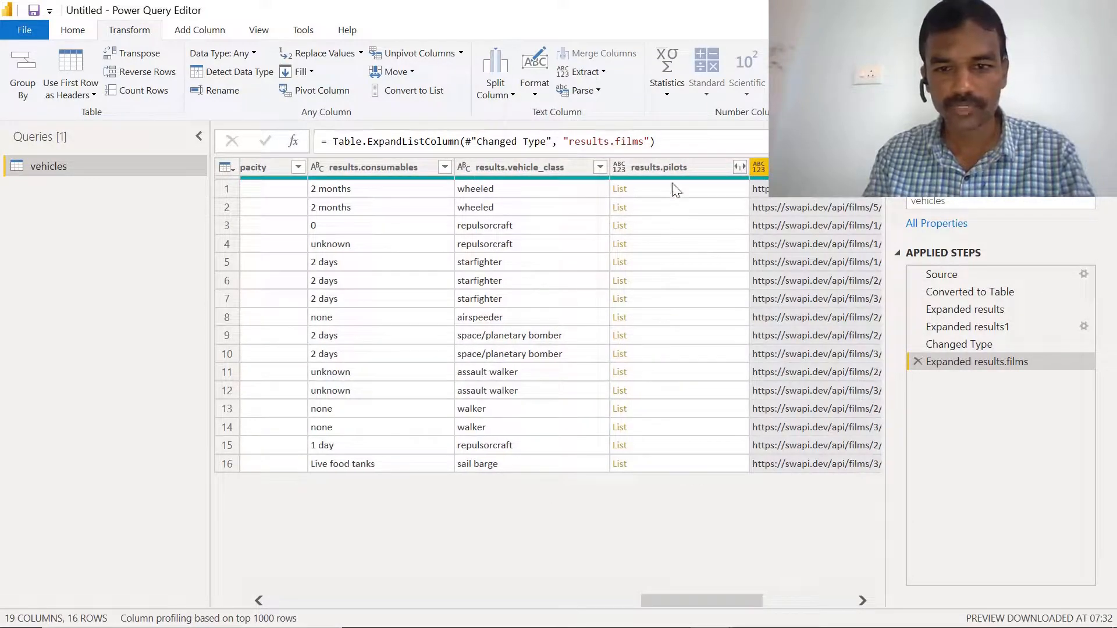
pyautogui.click(692, 169)
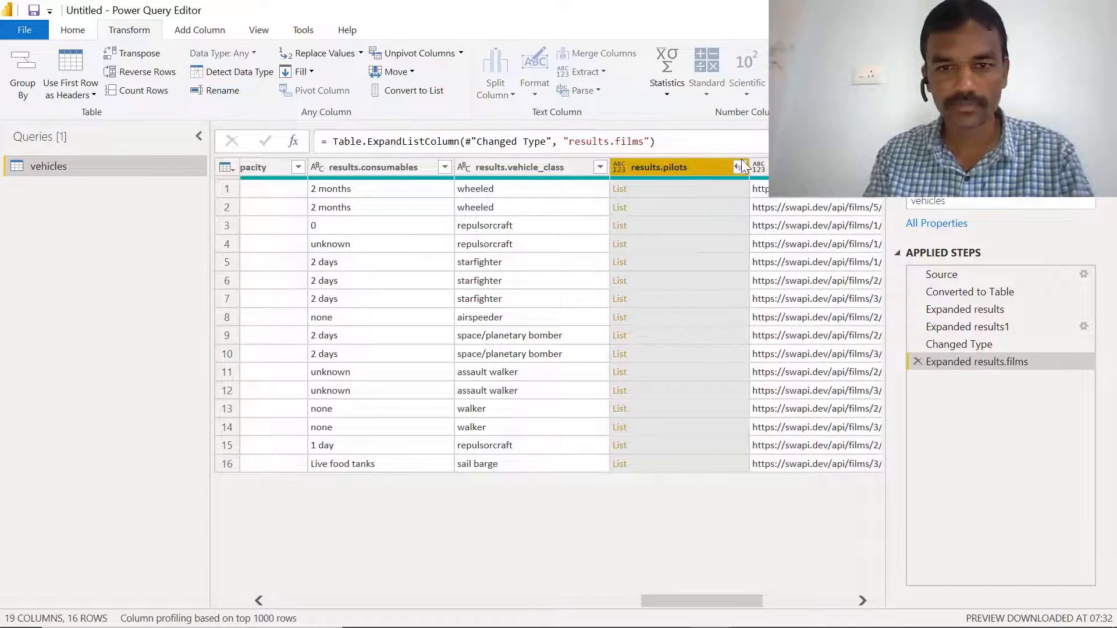
pyautogui.click(739, 167)
pyautogui.click(721, 188)
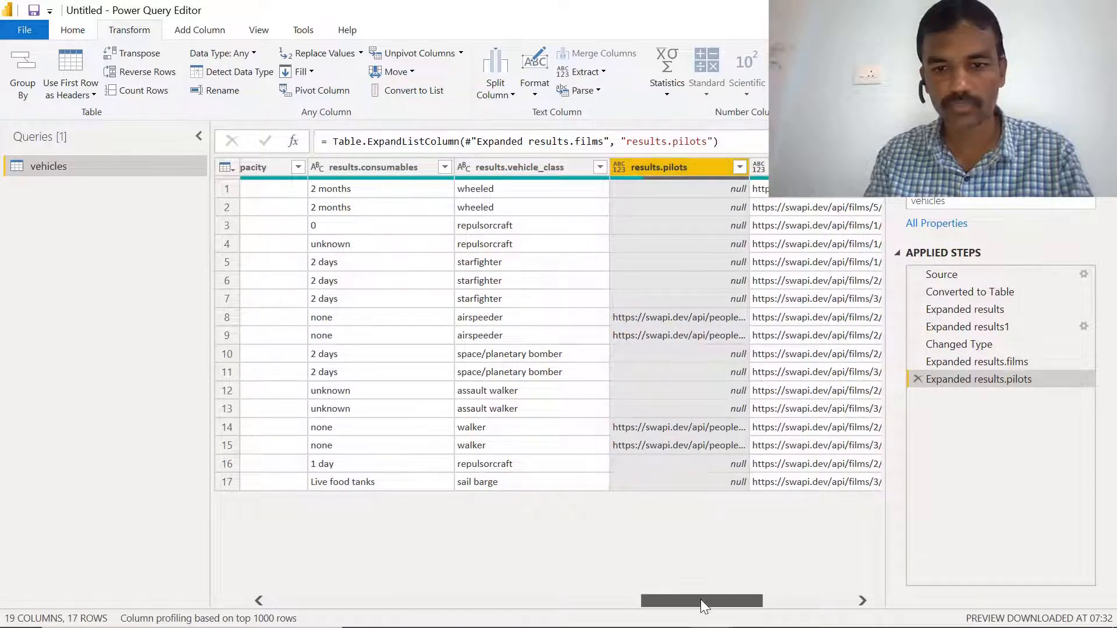
# Remove the "previous" column from the vehicles query.
pyautogui.moveTo(701, 599); pyautogui.dragTo(275, 586)
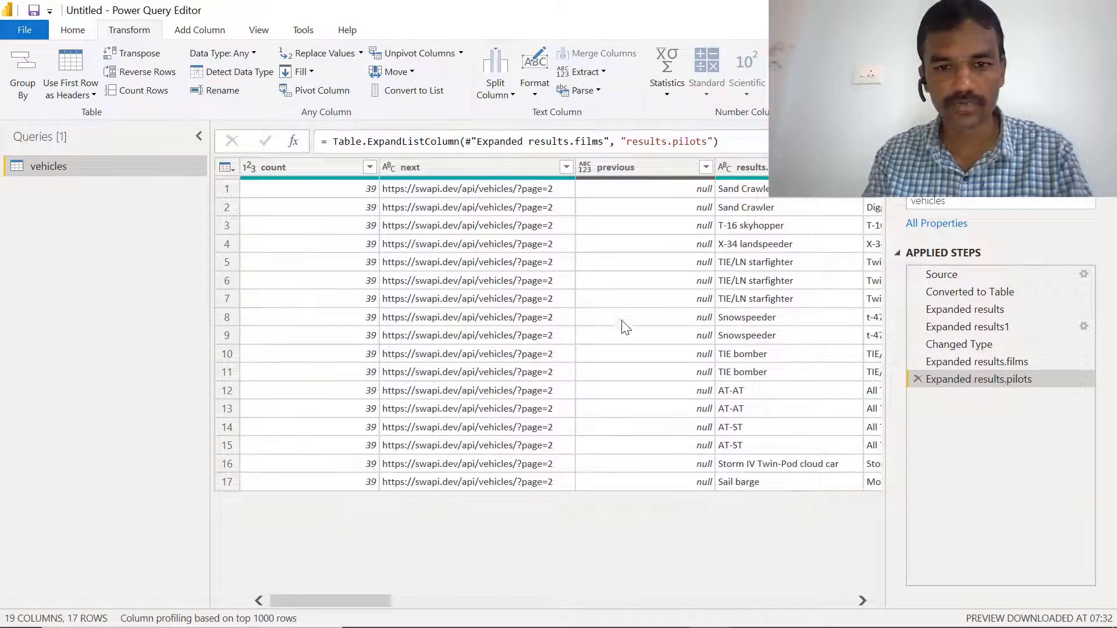
pyautogui.click(634, 170)
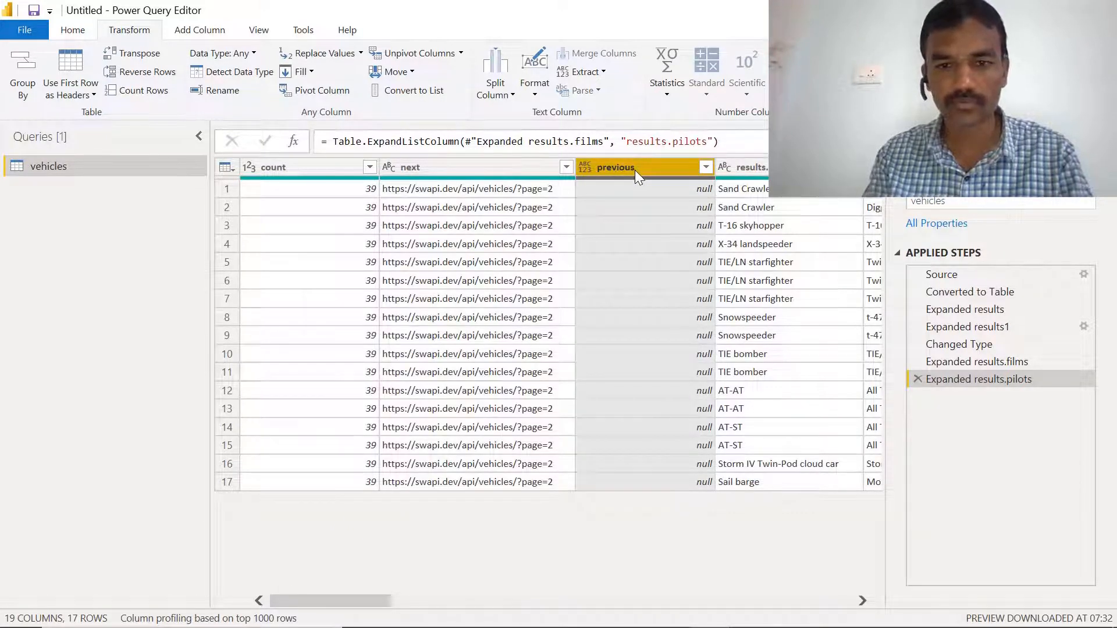
pyautogui.rightClick(634, 170)
pyautogui.click(661, 194)
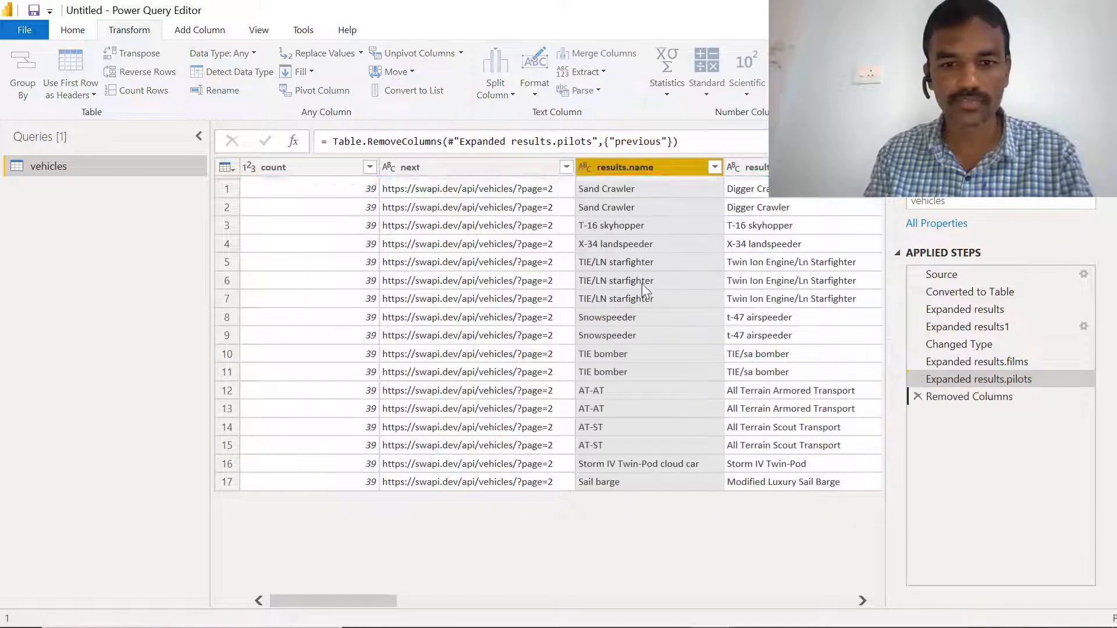
pyautogui.moveTo(375, 598); pyautogui.dragTo(265, 574)
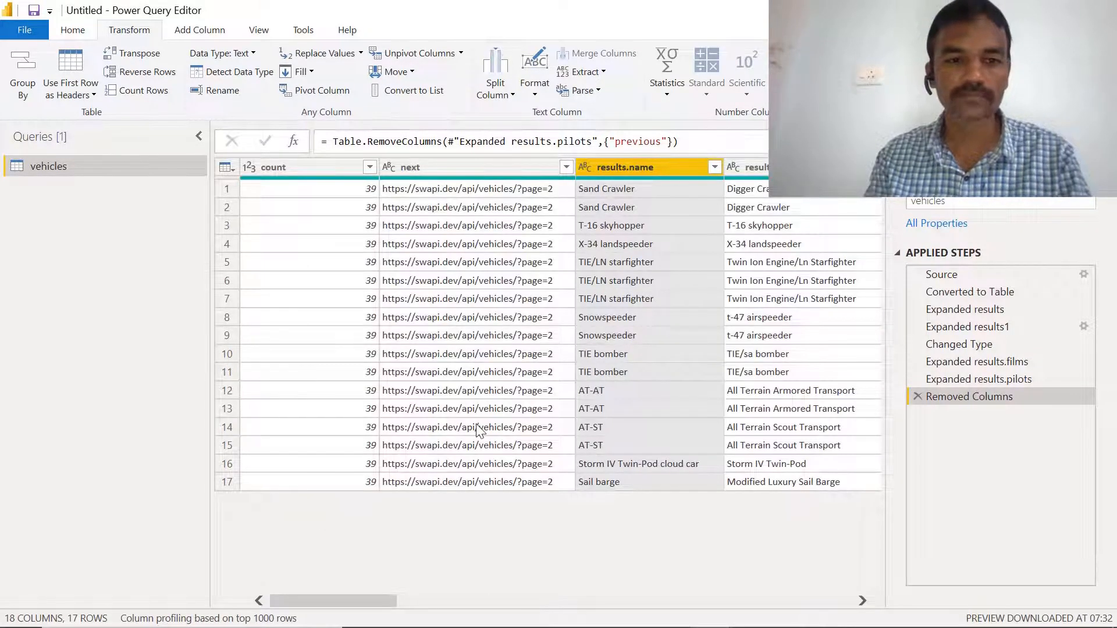